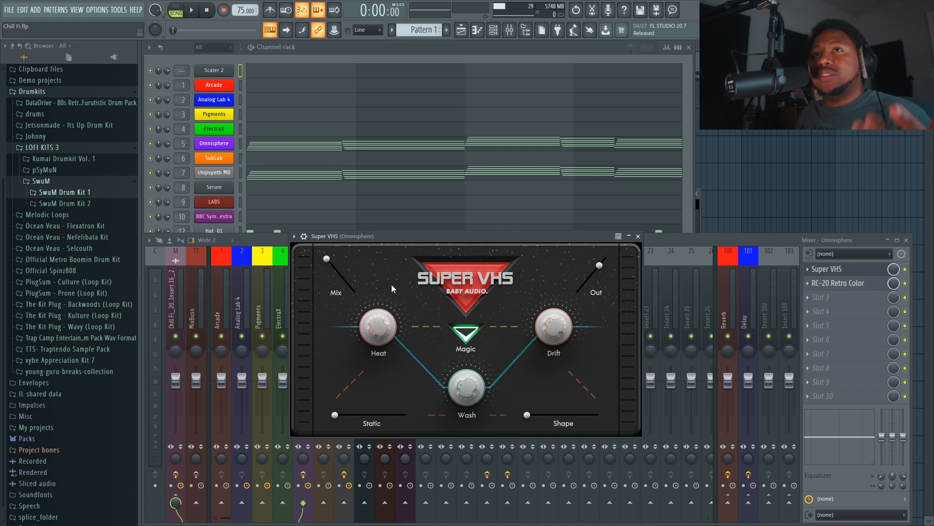
Play the full pattern once, and solo the Omnisphere channel
click(192, 10)
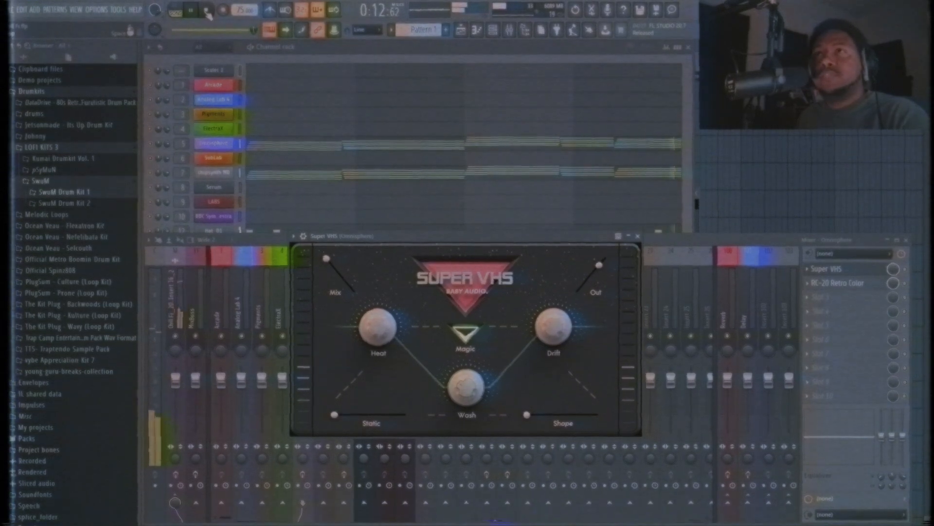
click(207, 11)
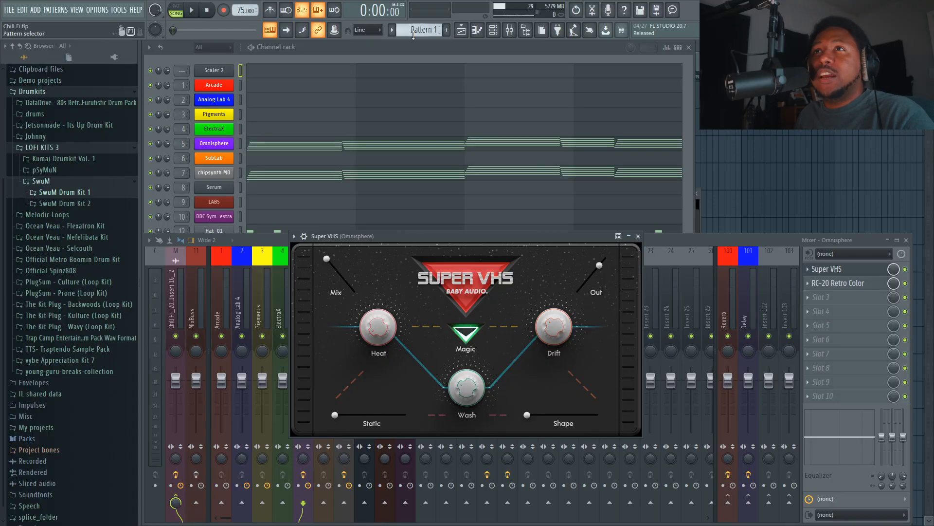
right_click(152, 144)
click(166, 150)
click(515, 364)
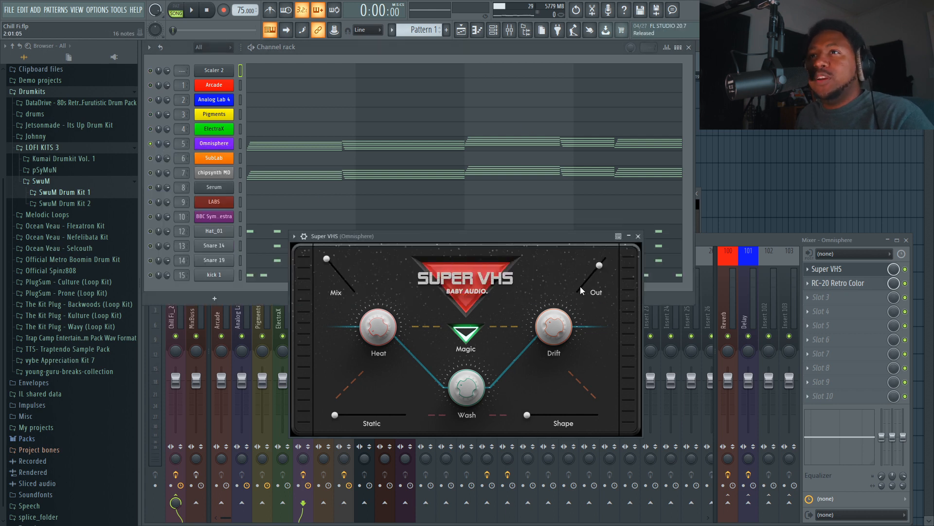
Bypass both the RC-20 Retro Color and Super VHS effects on the Omnisphere mixer track, keeping the Super VHS window open
click(417, 235)
drag(417, 235, 396, 244)
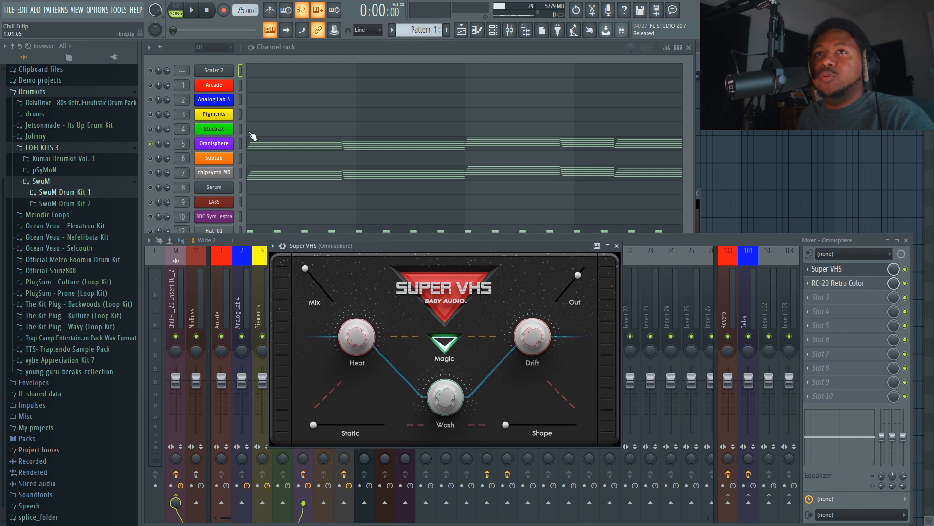
click(906, 284)
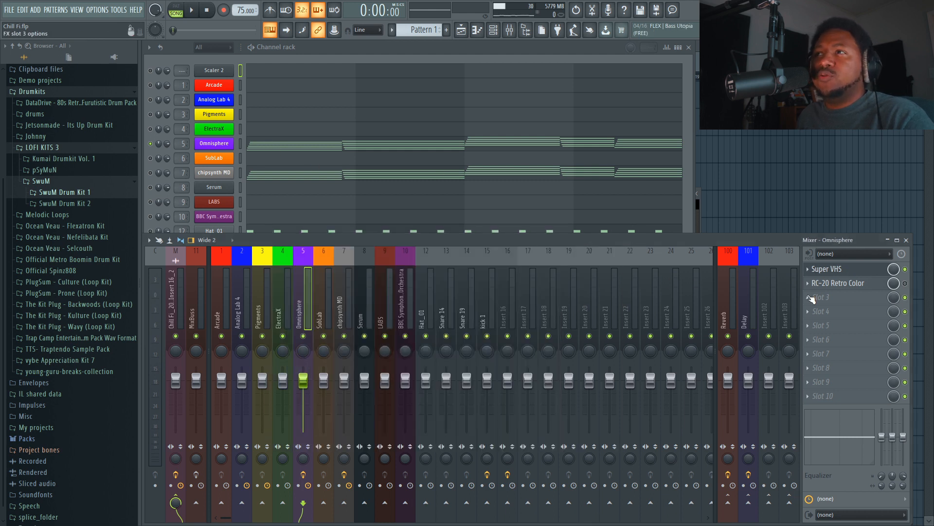
click(852, 269)
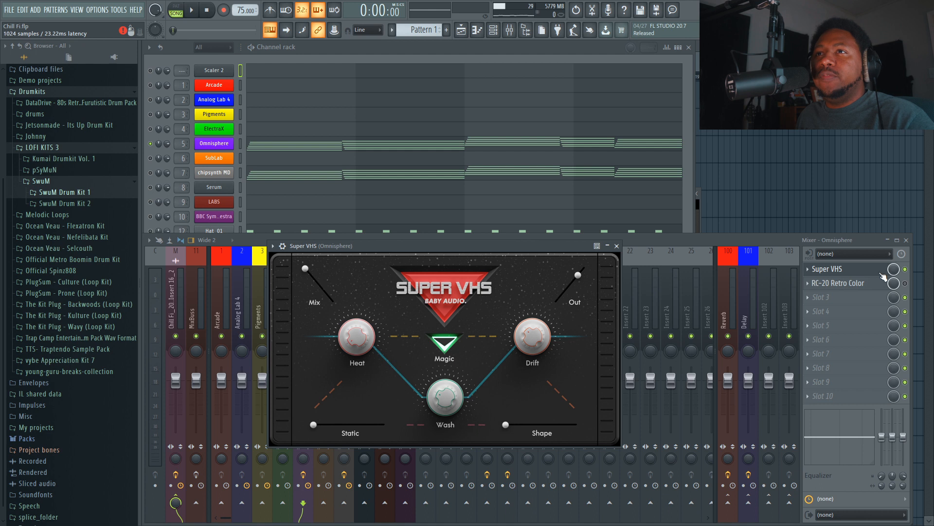
click(905, 269)
click(837, 268)
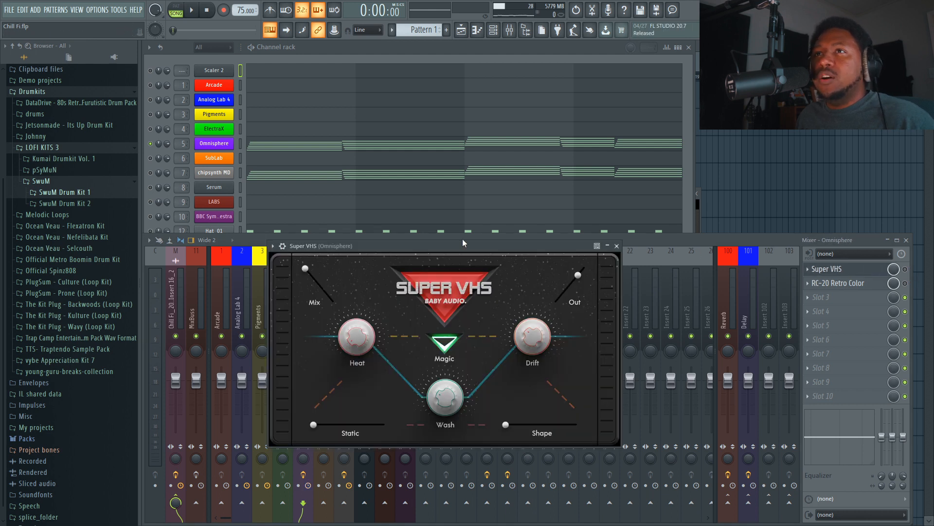
Play the soloed Omnisphere loop with both effects bypassed to hear the dry sound
drag(461, 243, 459, 245)
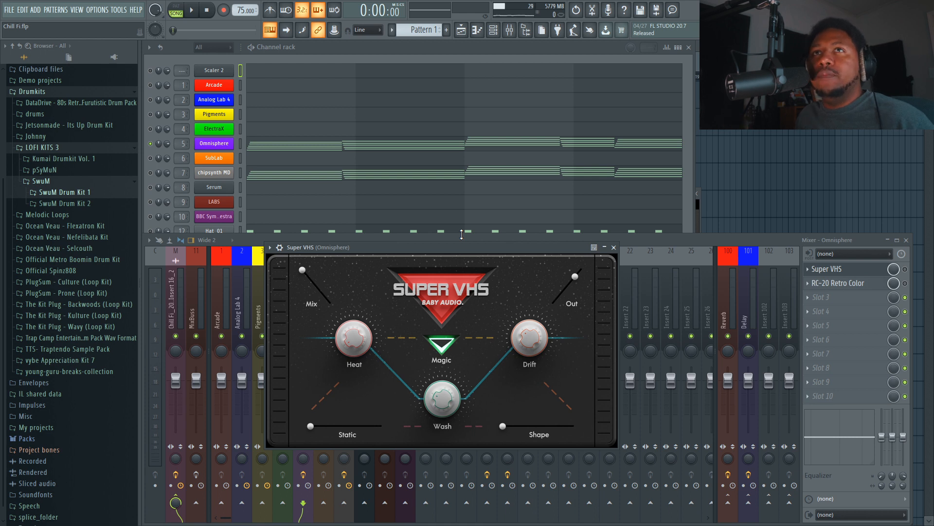
key(space)
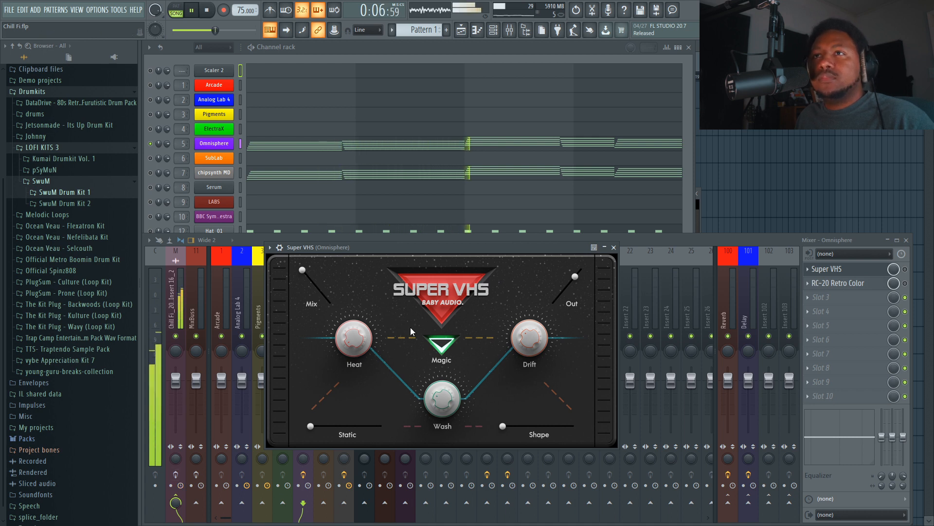
drag(426, 252, 431, 262)
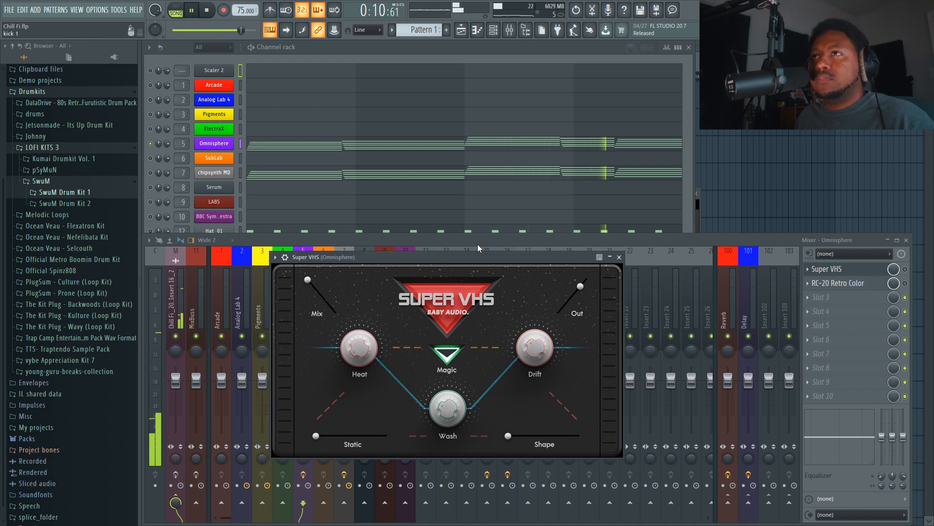
key(space)
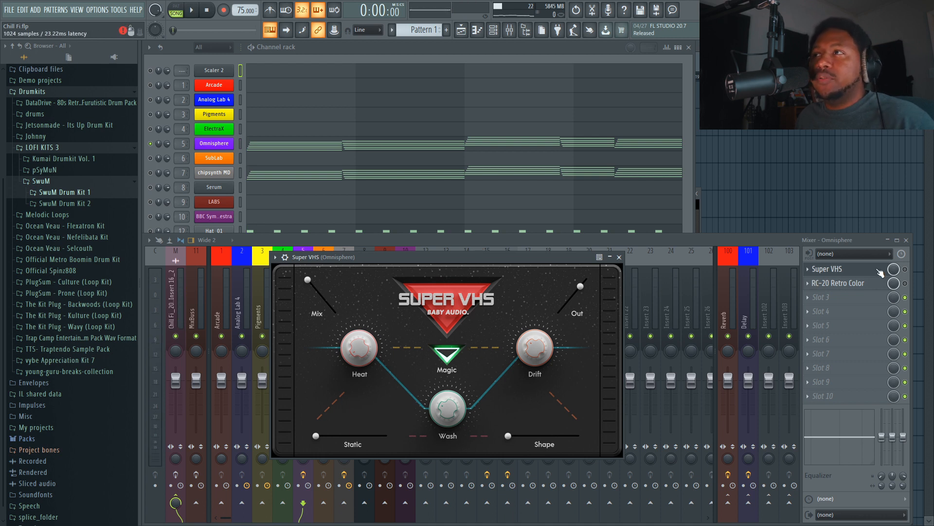
Re-enable Super VHS on the Omnisphere mixer track and play the loop through it
click(905, 269)
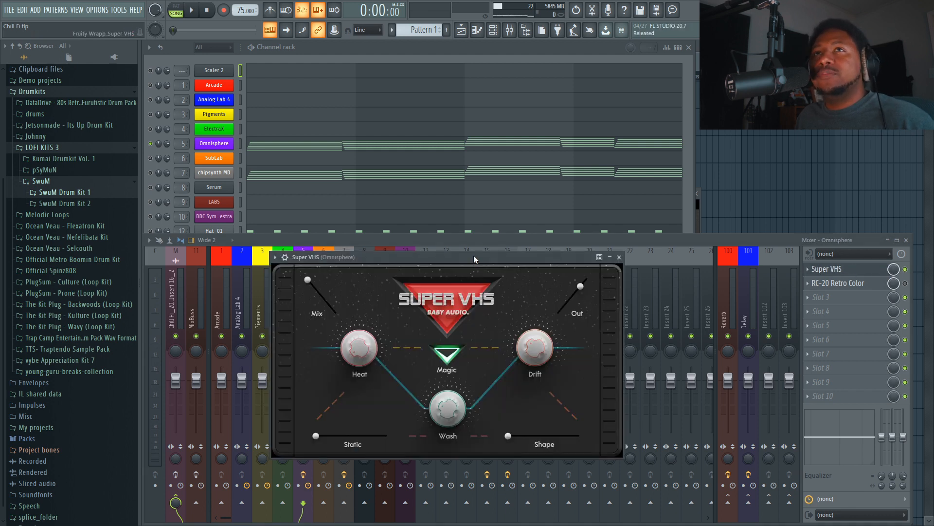
key(space)
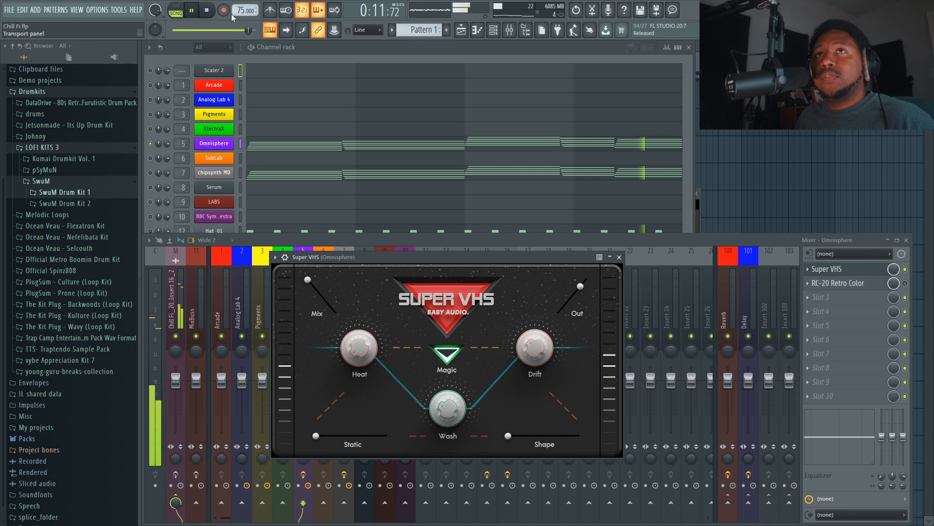
key(space)
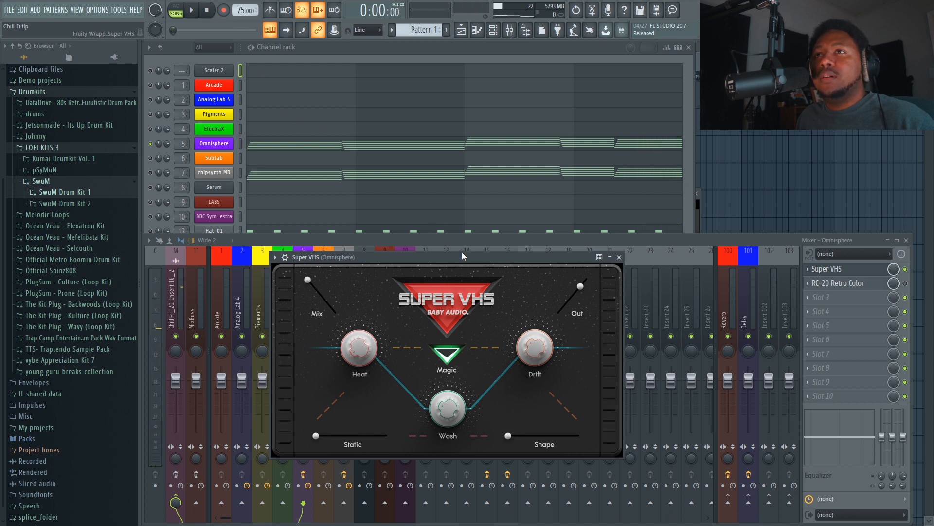
Play the loop to audition the Heat control in Super VHS
drag(462, 254, 463, 242)
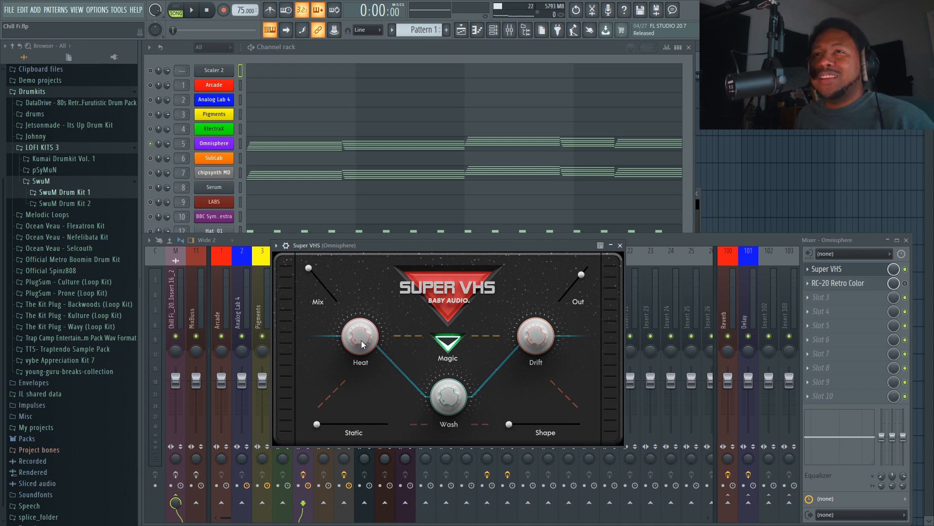
key(space)
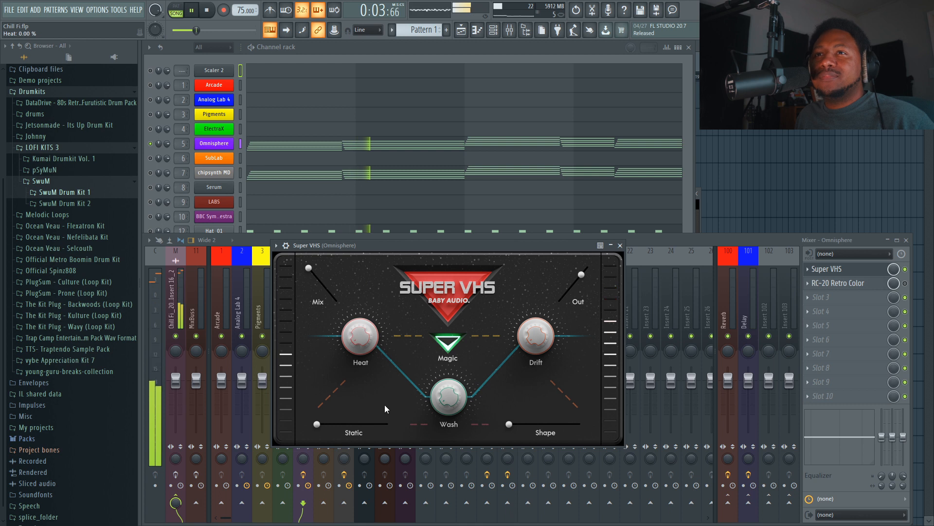
click(206, 10)
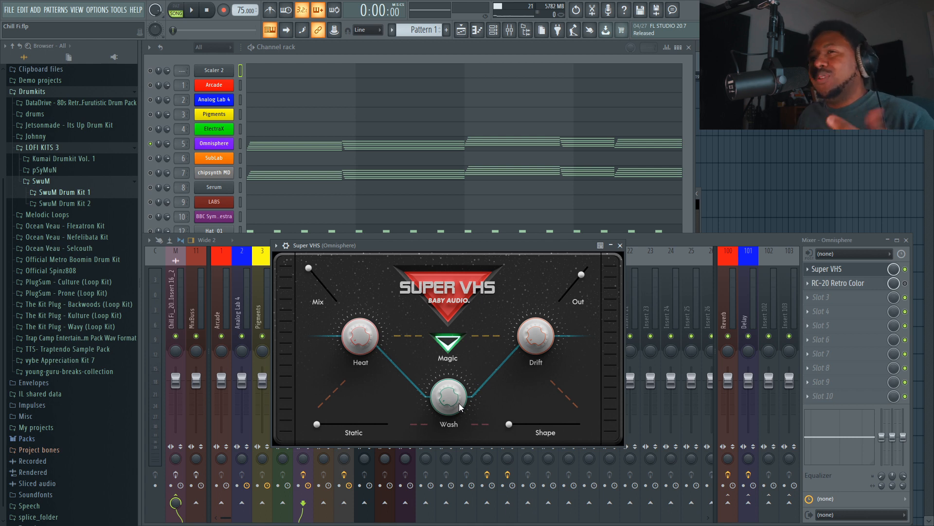
Sweep the Wash knob up to 100 % and back down to 44.4 % during playback of the loop
key(space)
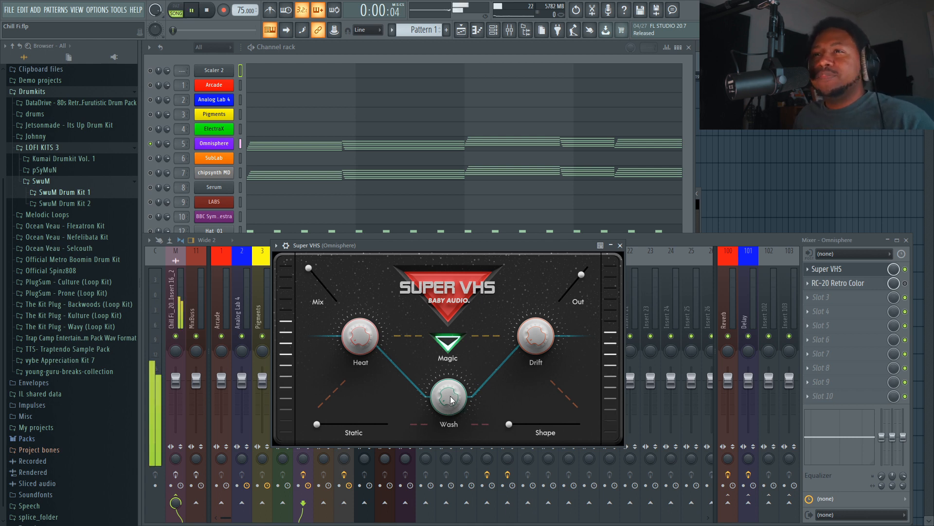
drag(447, 382, 434, 272)
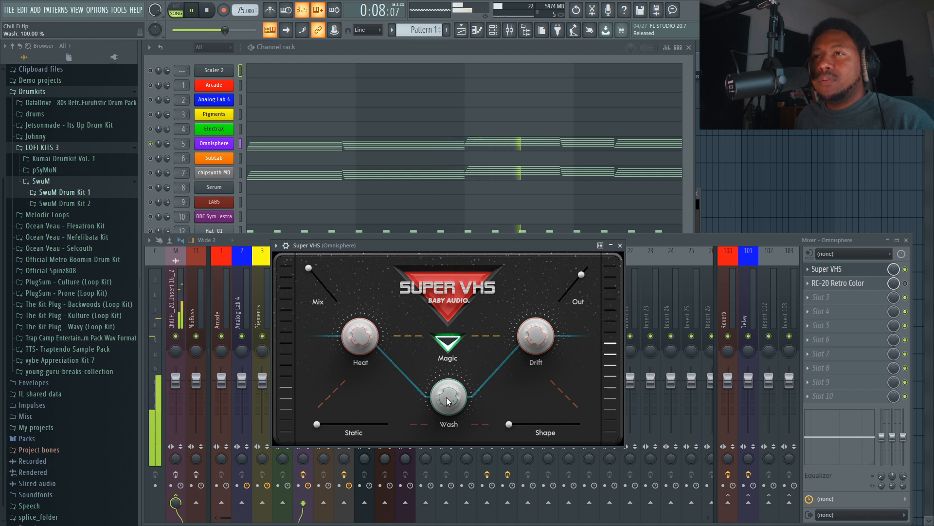
drag(446, 393, 458, 436)
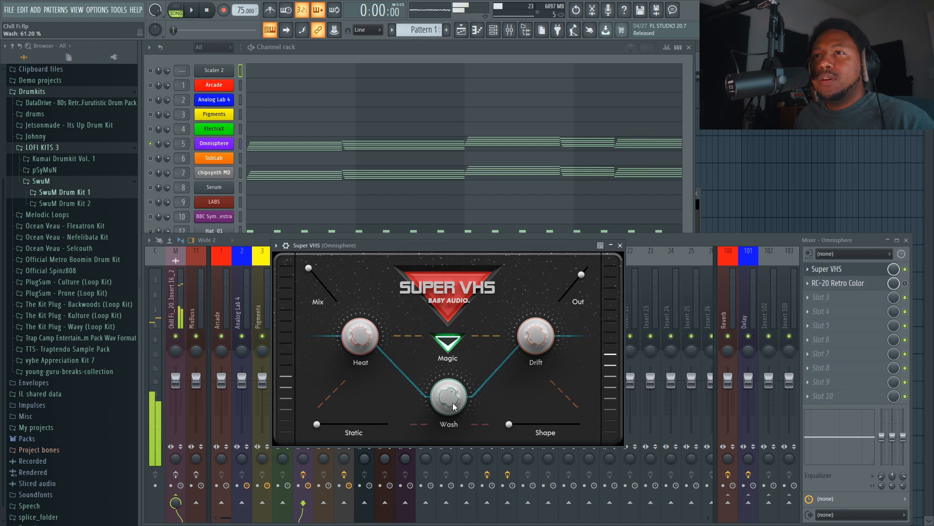
click(207, 10)
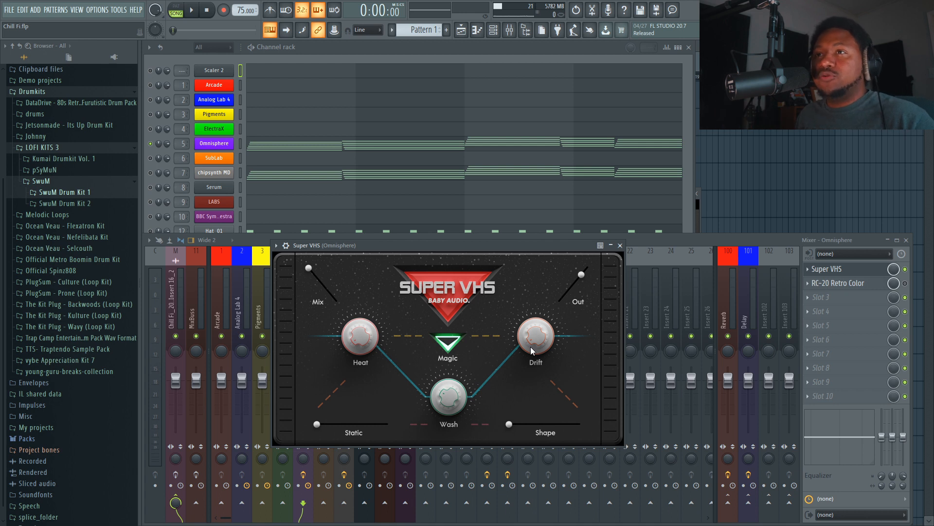
key(space)
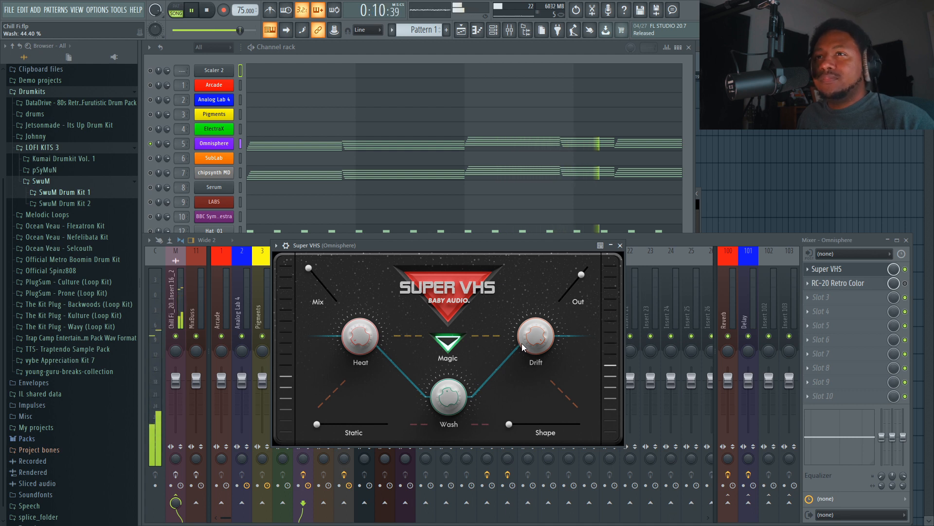
key(space)
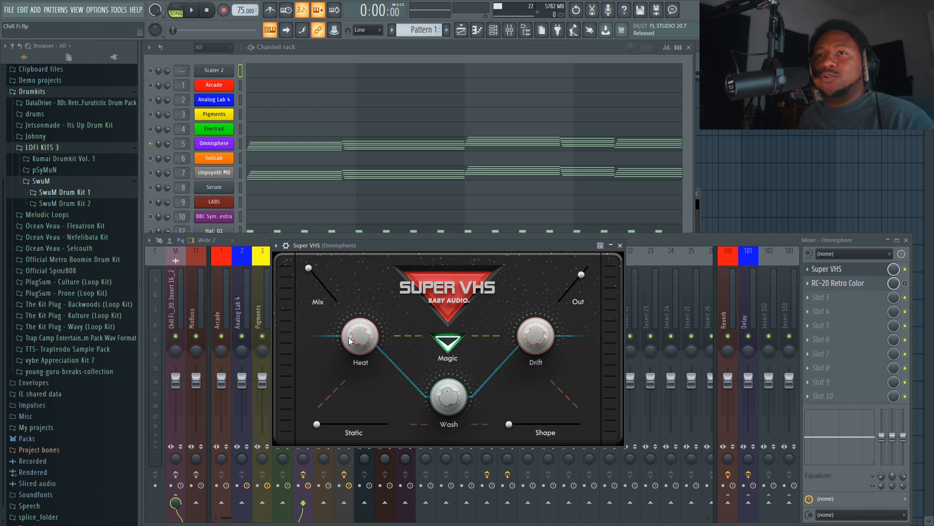
Sweep the Static and Shape sliders and return them to their minimum, and try Mix at 0 % before restoring it
drag(320, 425, 252, 411)
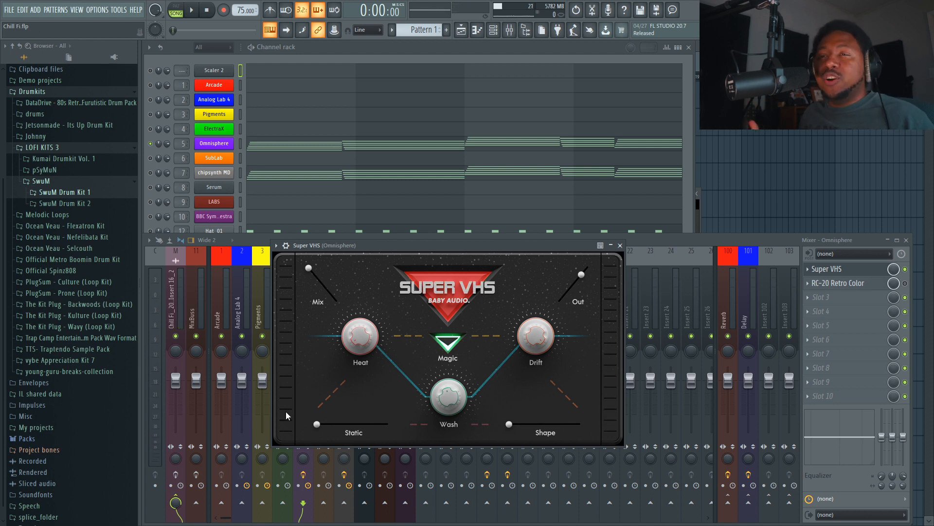
mouse_move(319, 422)
mouse_down()
mouse_move(349, 428)
mouse_move(314, 428)
mouse_up()
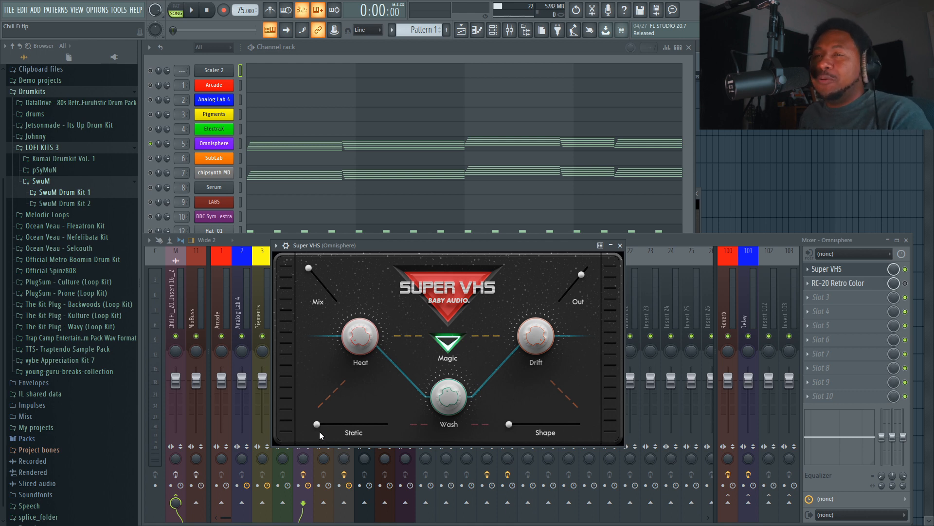
drag(506, 425, 545, 424)
drag(319, 424, 359, 425)
drag(545, 424, 507, 425)
drag(355, 426, 276, 415)
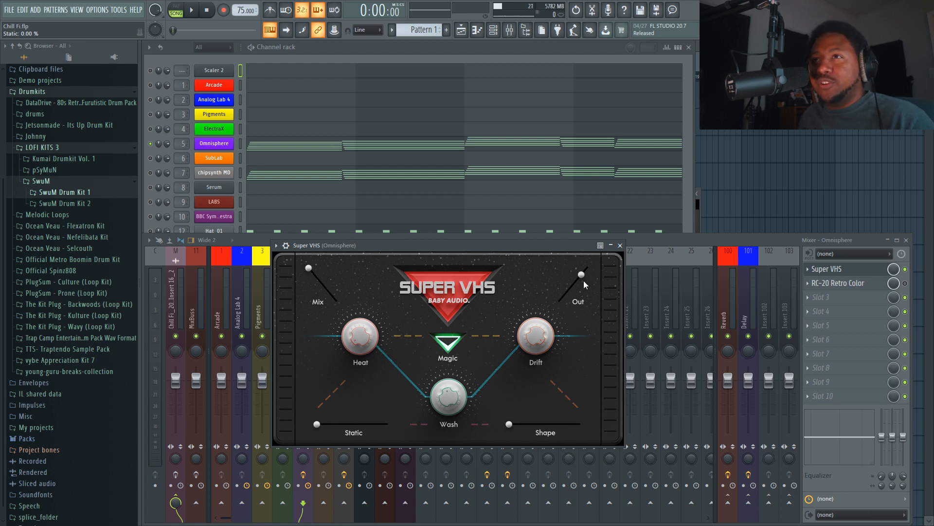
drag(309, 268, 337, 301)
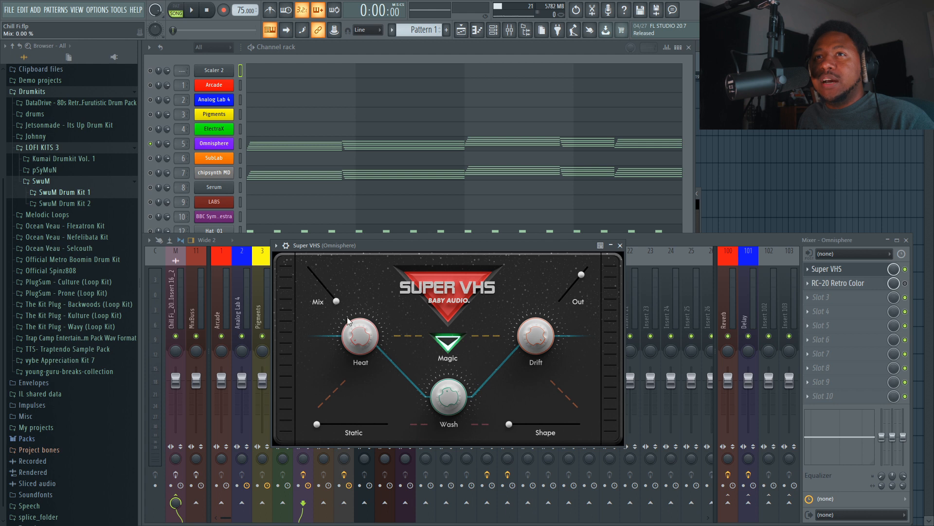
drag(336, 301, 308, 268)
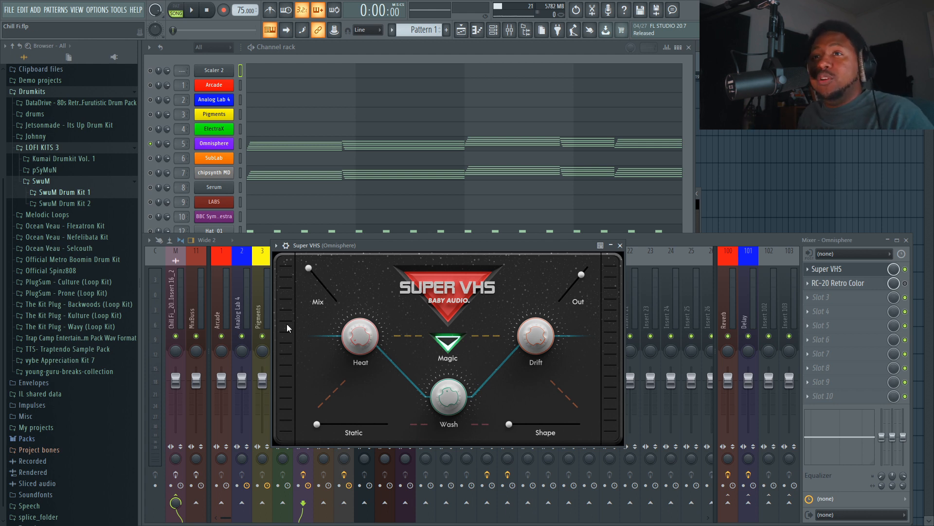
Raise Static to about a quarter, and during playback turn Wash to 66.4 % and Heat to 13.6 %
drag(317, 424, 336, 426)
key(space)
drag(453, 406, 452, 382)
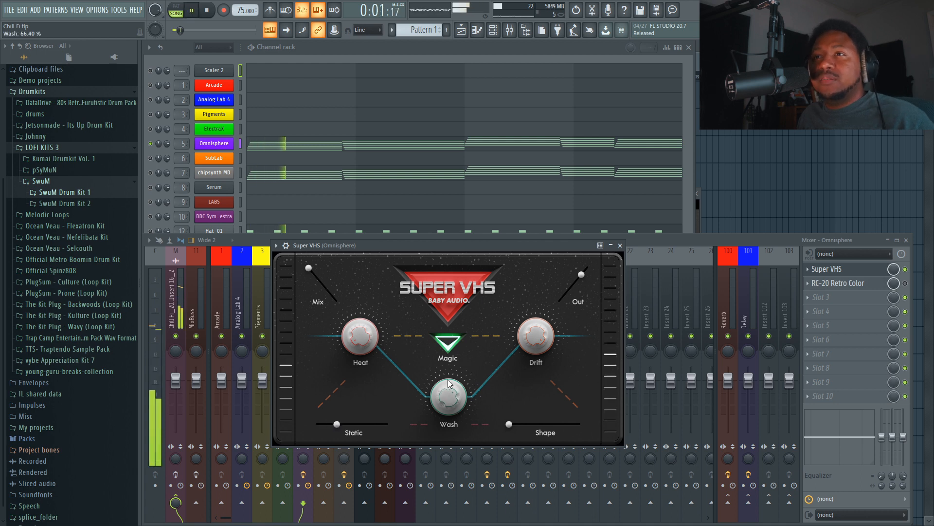
drag(531, 344, 531, 340)
drag(372, 345, 371, 338)
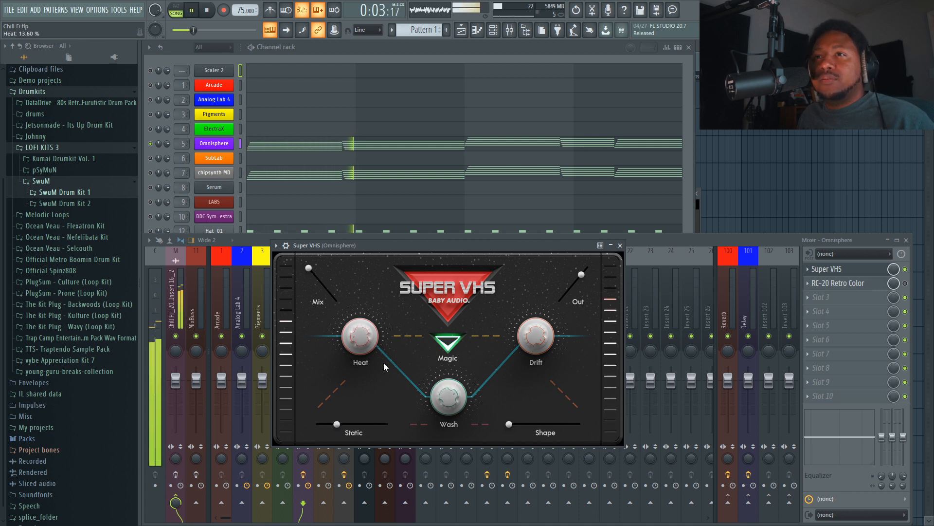
Raise Wash to 74.4 % and nudge Static slightly higher
drag(509, 423, 485, 426)
click(437, 412)
drag(336, 424, 340, 422)
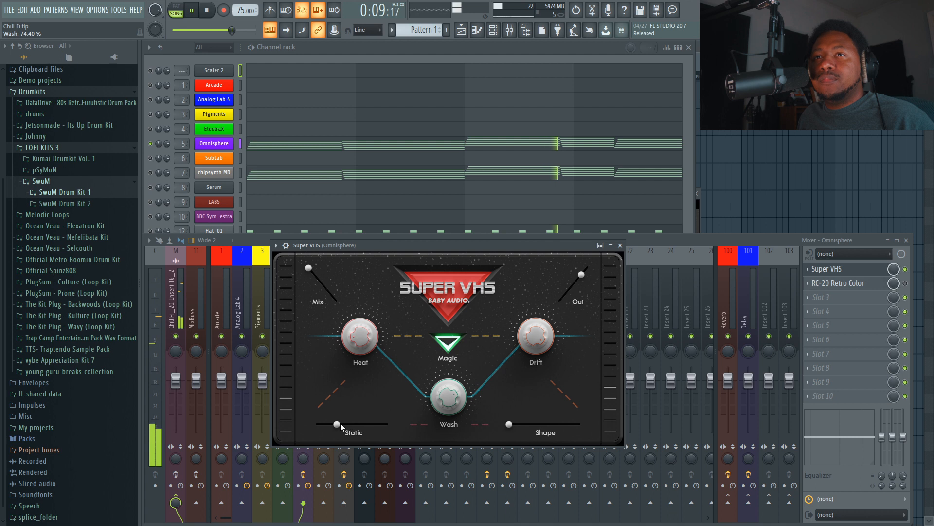
Compare the loop with Magic off and on, set Mix to 66.18 % and Drift to 44 %, and stop playback
click(449, 345)
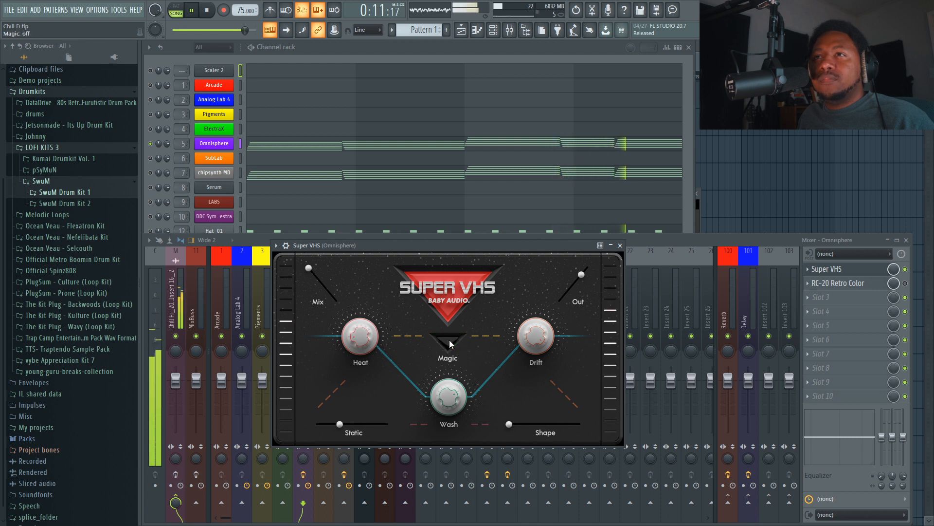
click(449, 344)
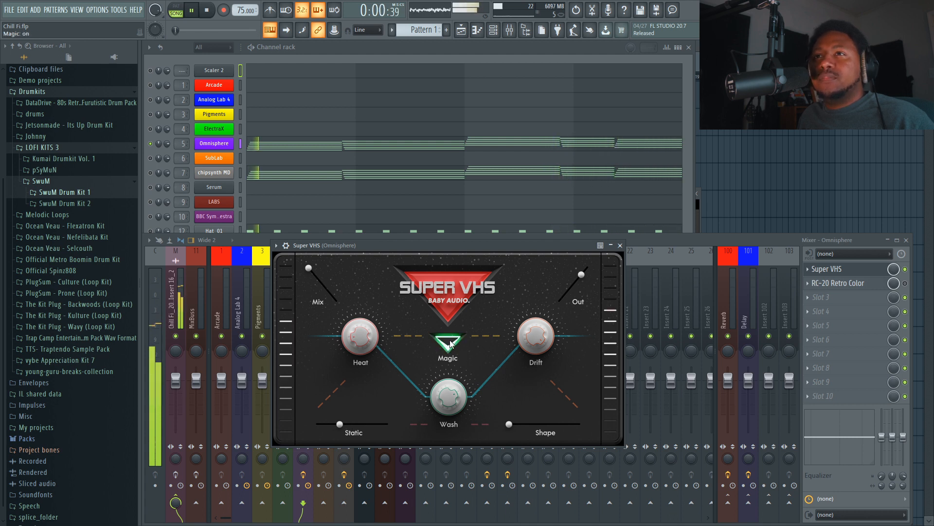
drag(314, 272, 323, 283)
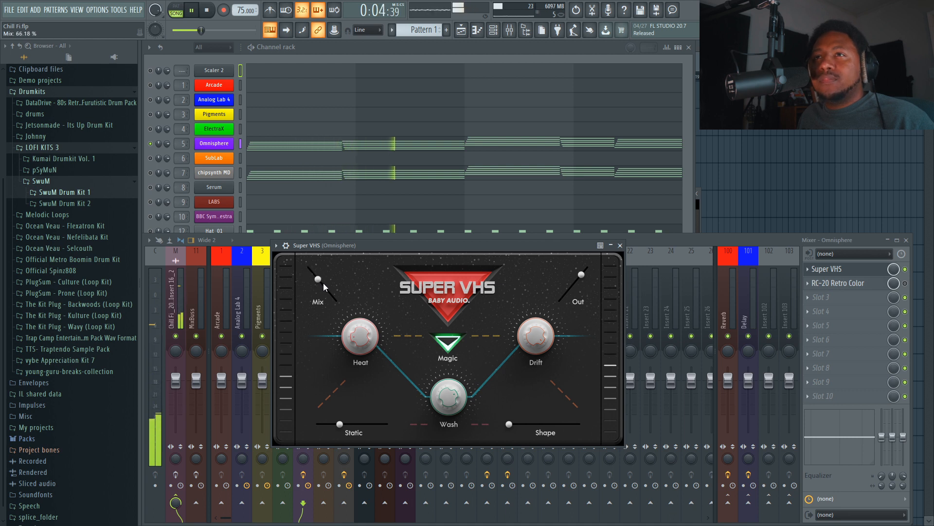
key(space)
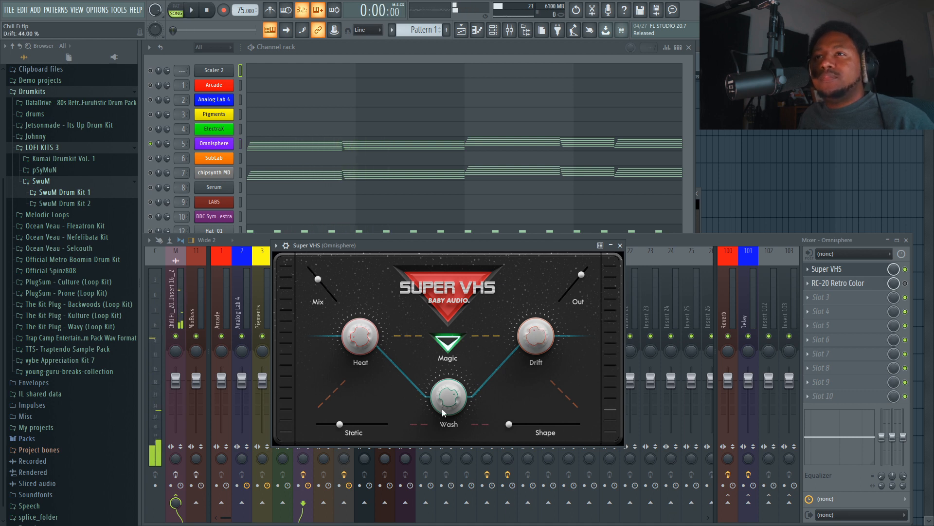
Lower Super VHS's Static slider slightly and close the plugin window
drag(340, 424, 328, 425)
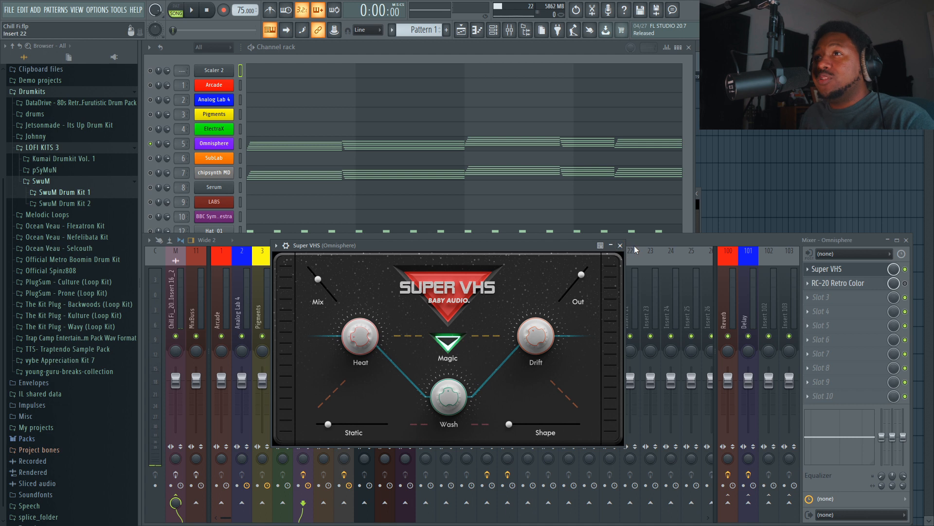
click(620, 245)
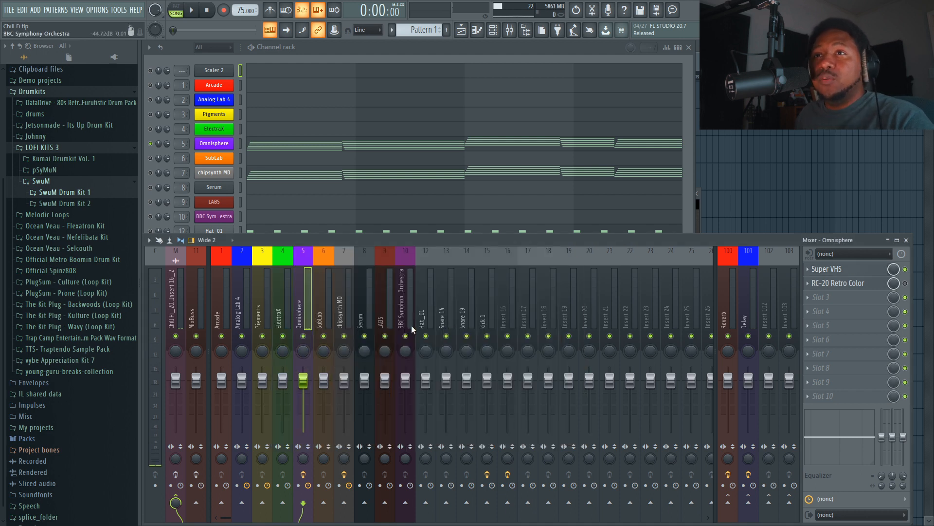
Open Comeback Kid on the chipsynth MD mixer track and disable the track's Reverser and Ladder Filter effects
click(346, 316)
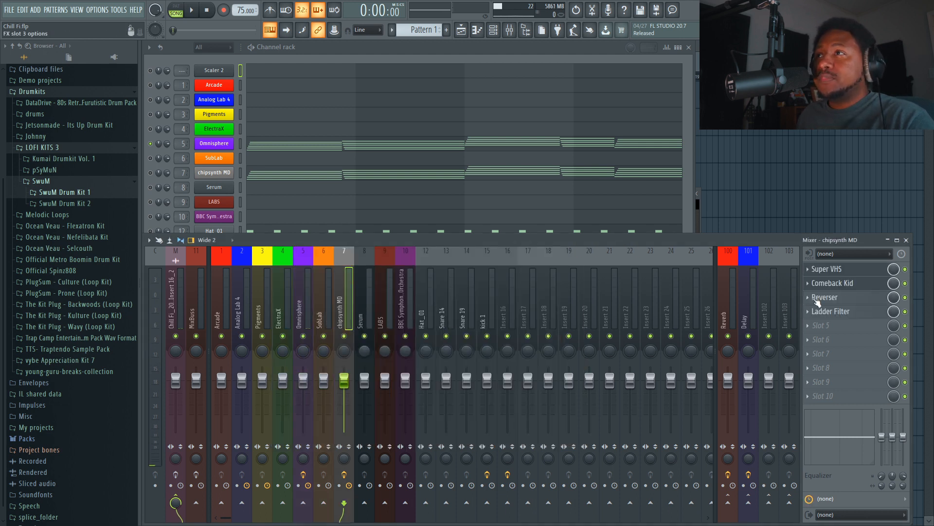
click(845, 286)
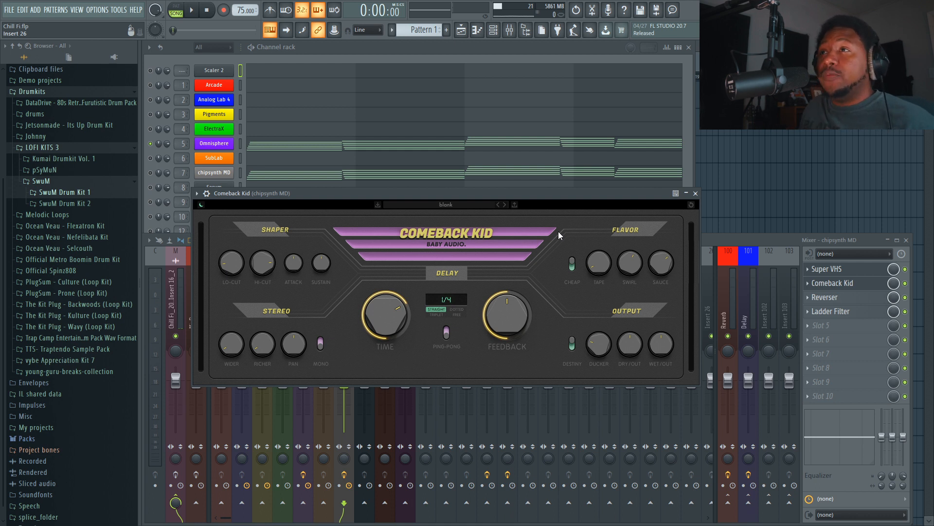
click(906, 311)
click(906, 297)
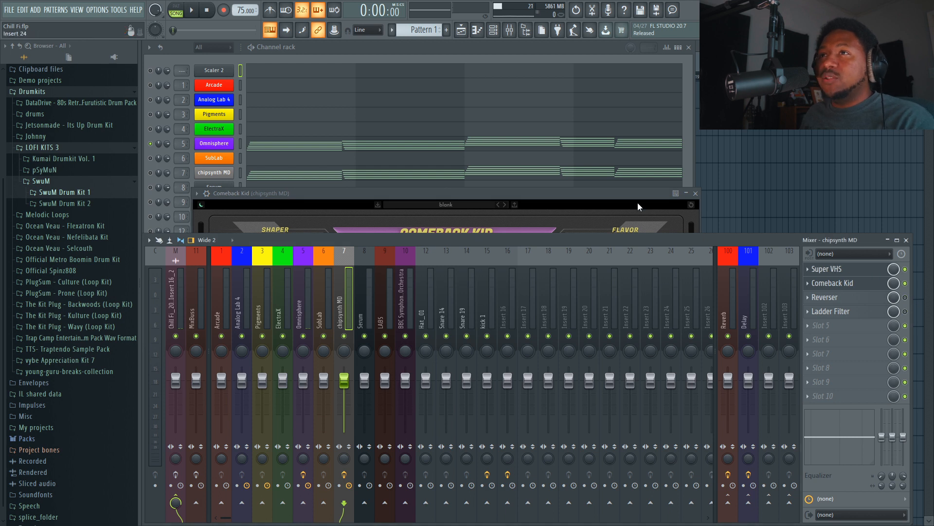
Solo the chipsynth MD channel, bypass Comeback Kid, and play the loop briefly before stopping
right_click(151, 174)
click(155, 178)
click(893, 278)
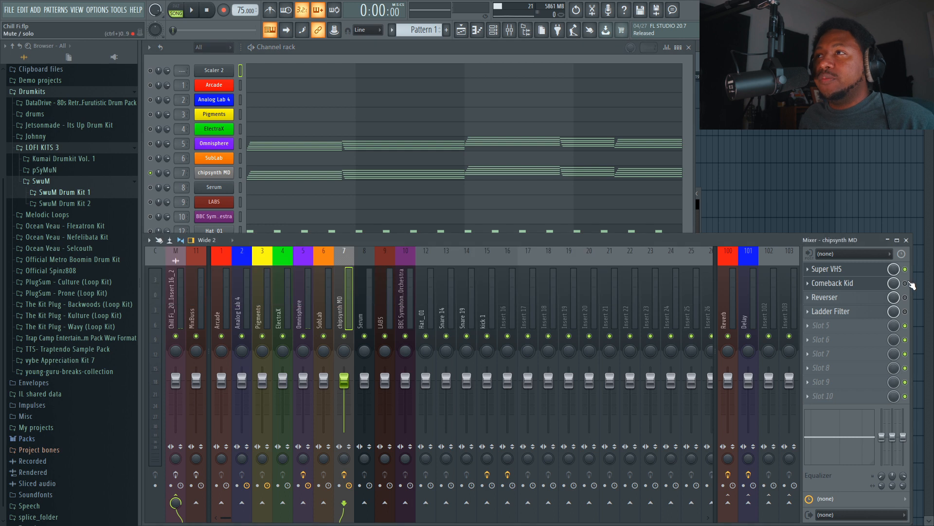
key(space)
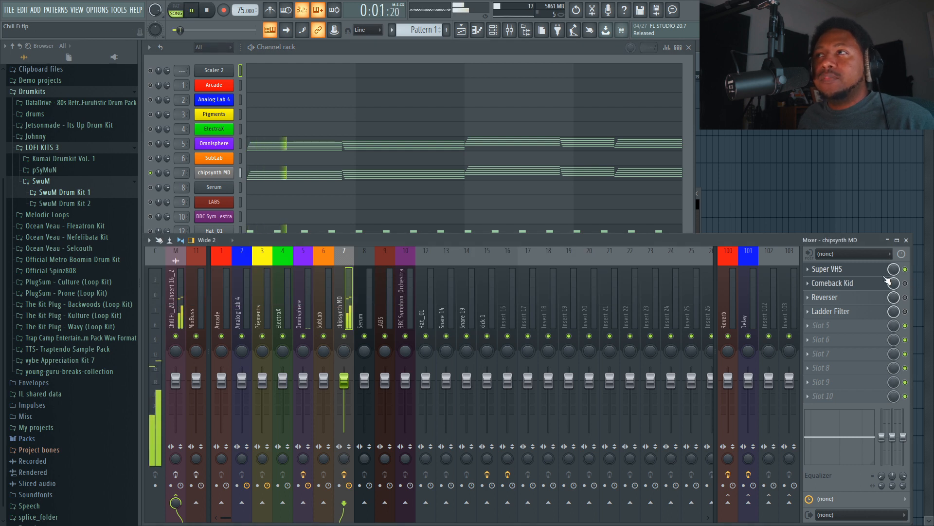
click(208, 10)
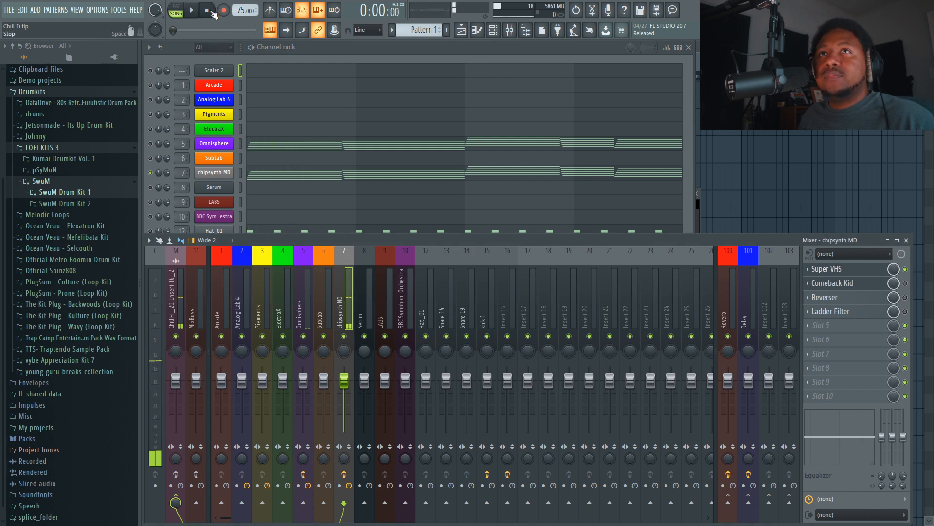
Audition the chipsynth MD loop with Comeback Kid bypassed, then stop playback and re-enable the effect
click(858, 284)
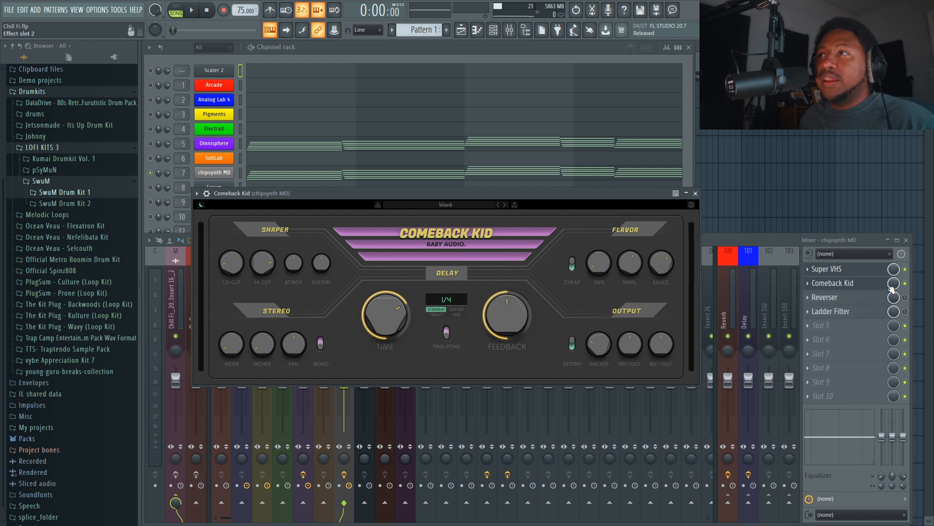
click(908, 289)
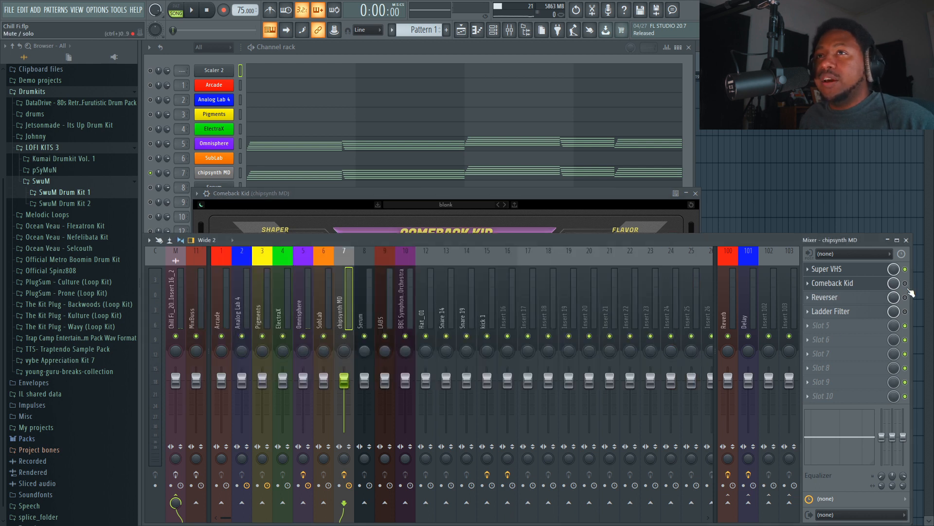
key(space)
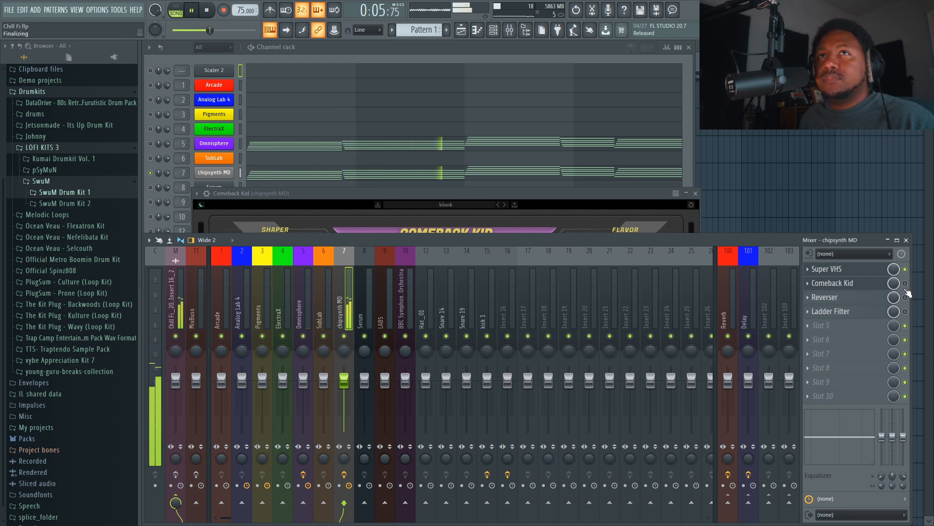
key(space)
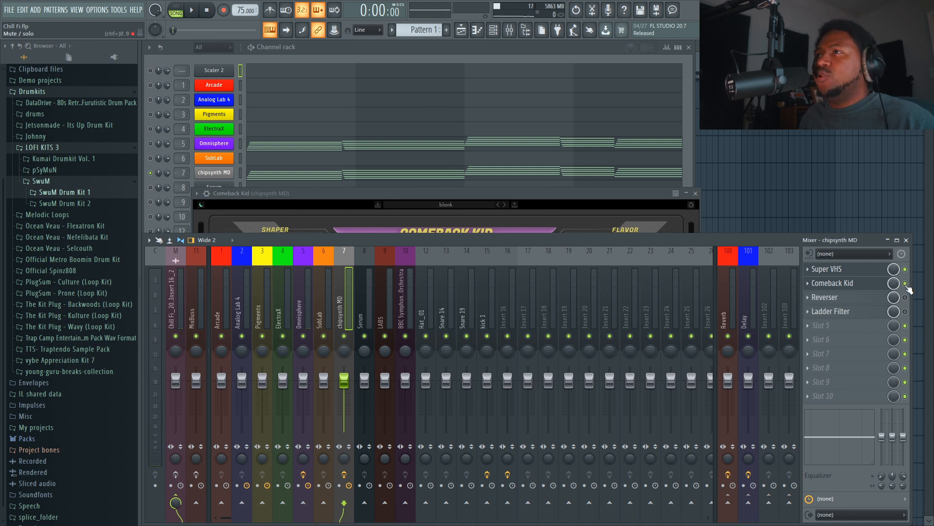
Play the loop with Comeback Kid enabled, try its Wet/Out and Time knobs, and stop playback
key(space)
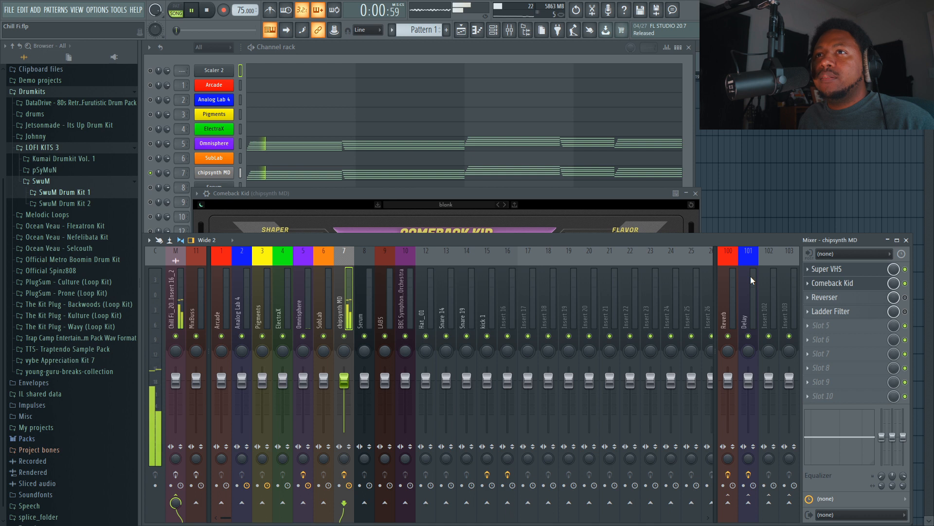
click(823, 283)
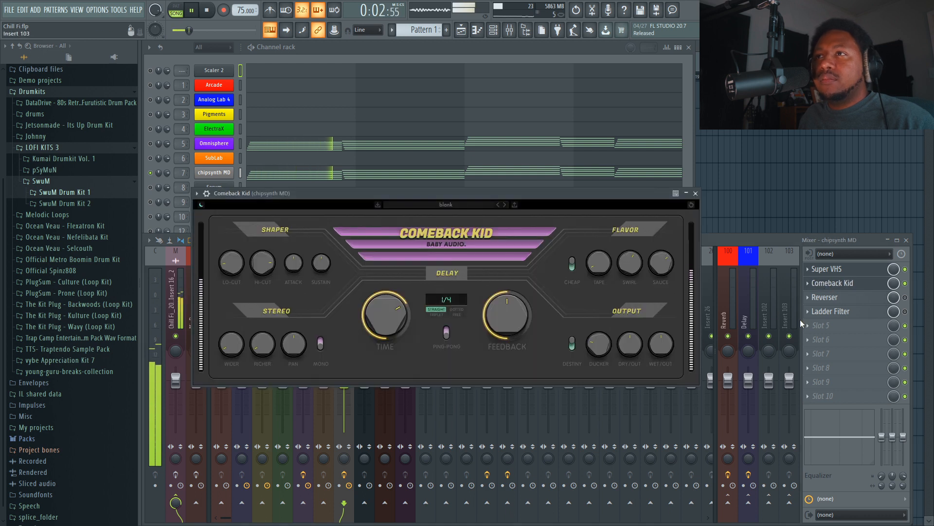
mouse_move(664, 352)
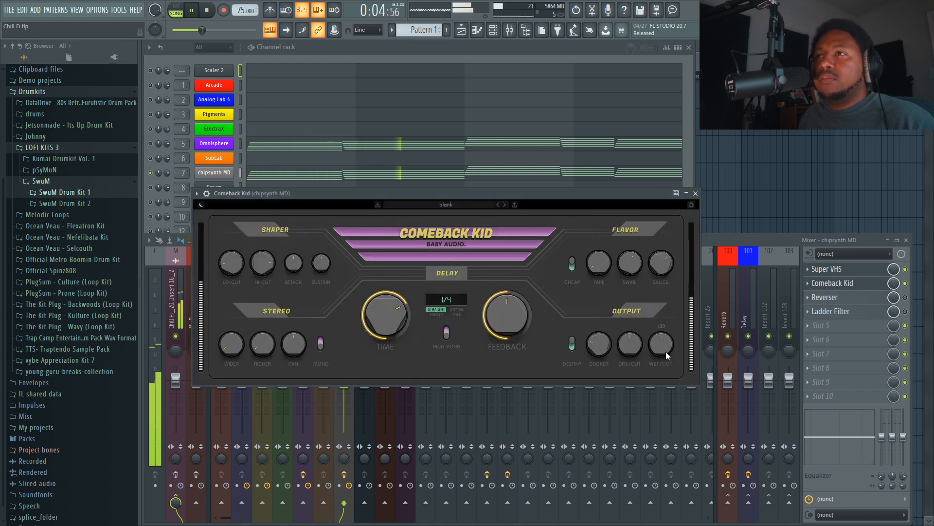
drag(665, 351, 667, 360)
mouse_move(376, 327)
mouse_down()
mouse_move(380, 308)
mouse_move(396, 367)
mouse_move(390, 325)
mouse_up()
key(space)
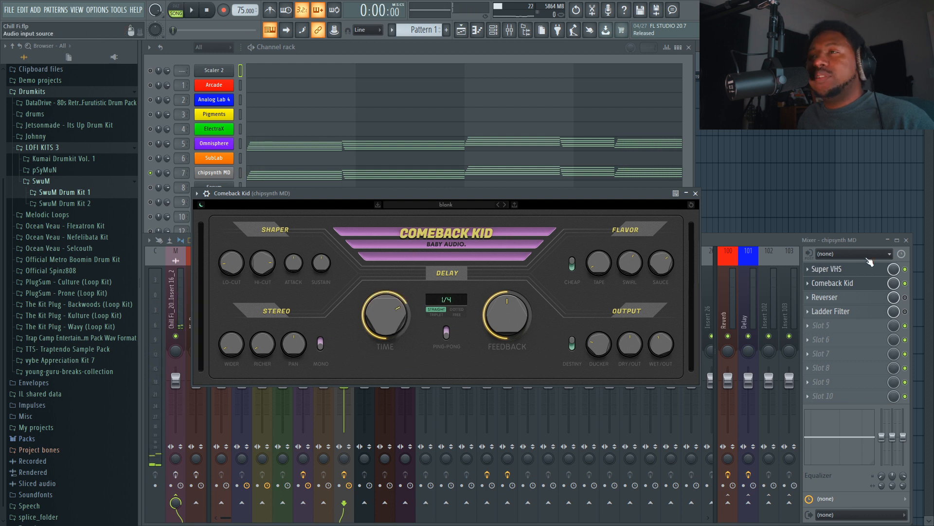
Bypass Super VHS on the track and try Comeback Kid's Dotted and Free delay modes before returning to Straight
click(906, 268)
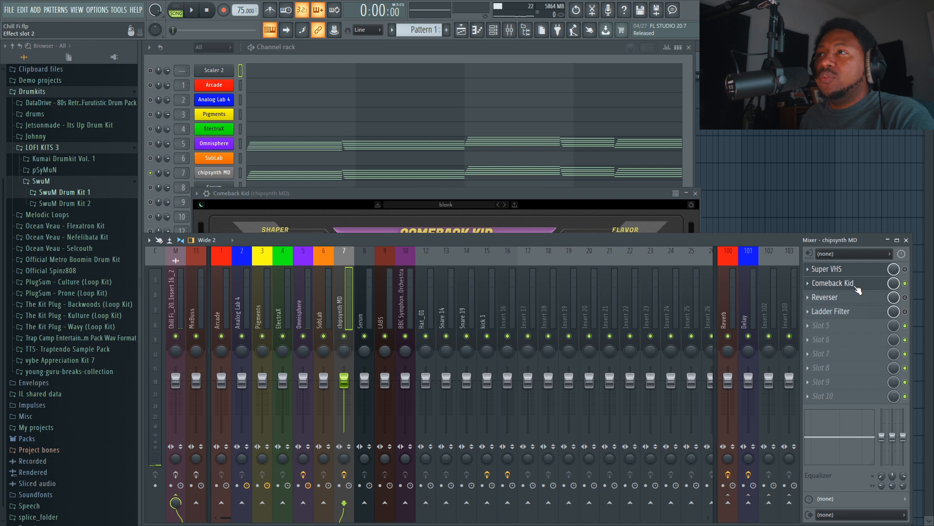
click(855, 286)
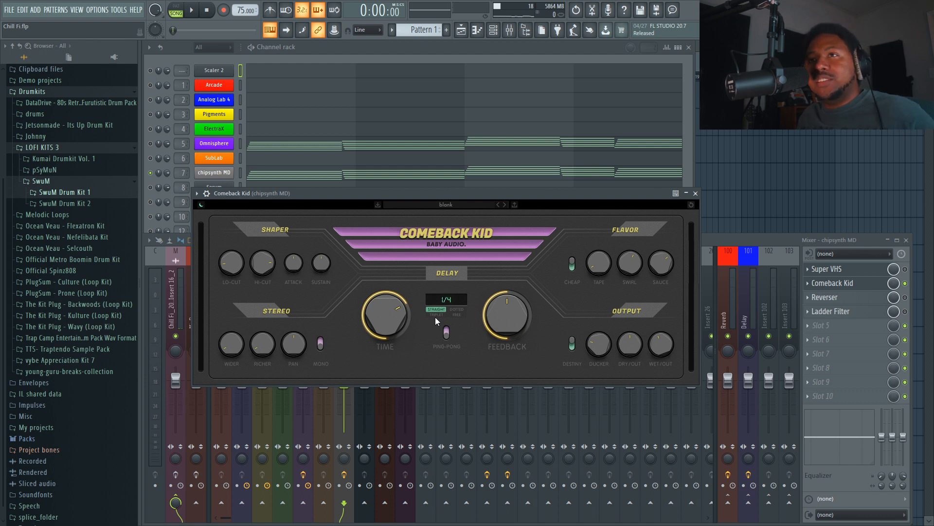
click(457, 310)
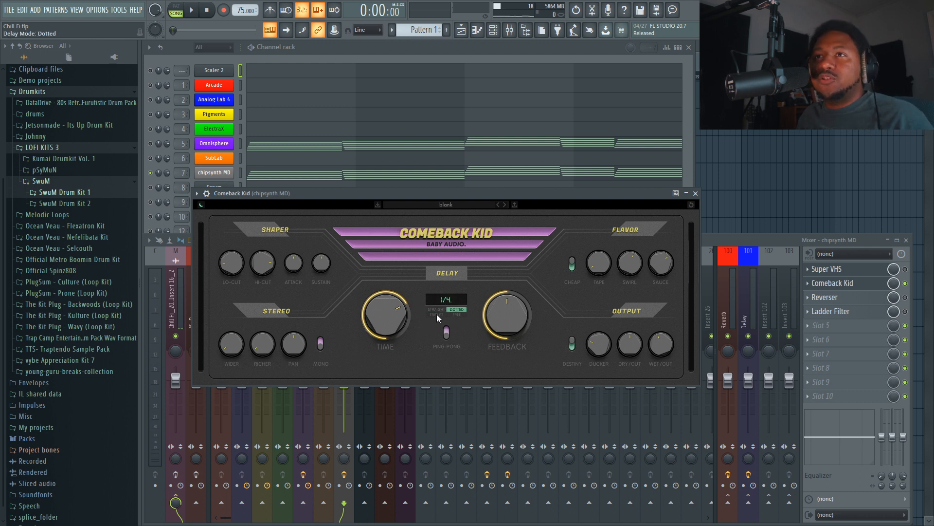
click(457, 315)
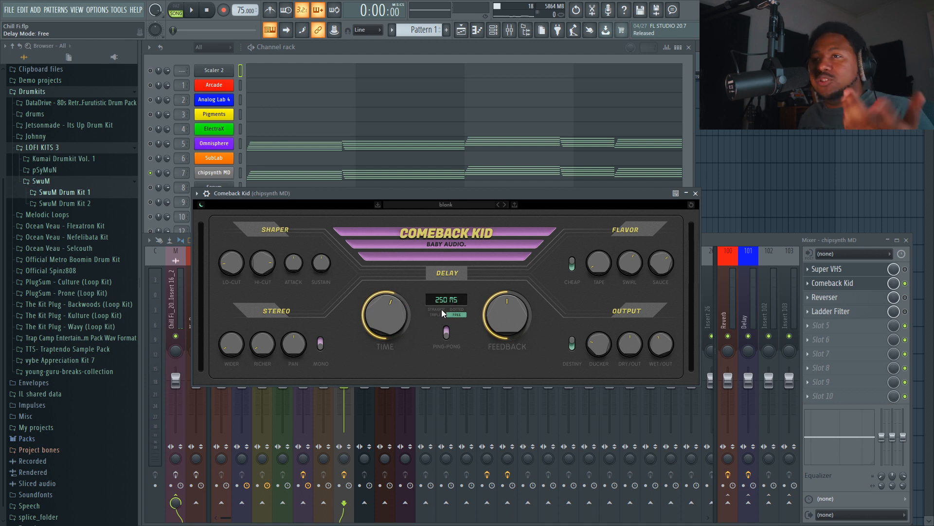
click(442, 309)
Try Comeback Kid's Ping-Pong switch, Time knob and Mono switch, leaving both switches off and the delay at 1/4
click(446, 333)
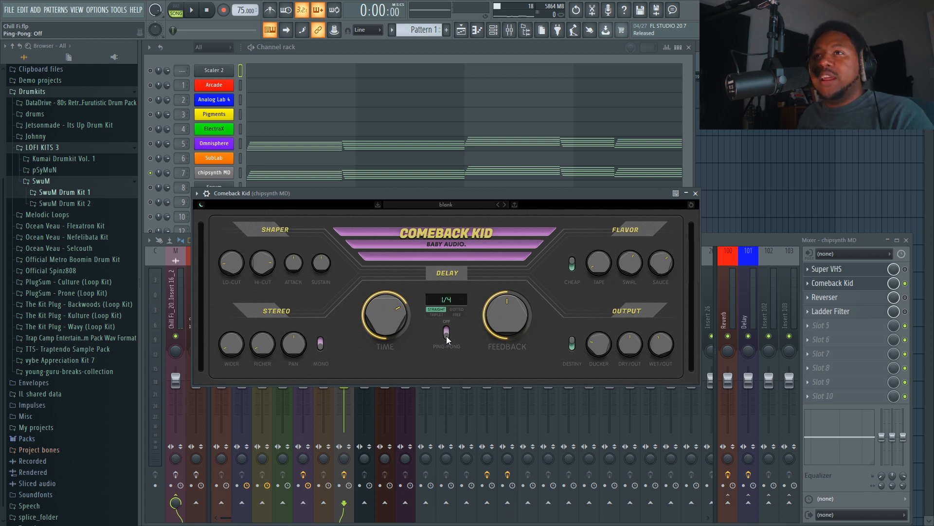
mouse_move(389, 317)
mouse_down()
mouse_move(414, 399)
mouse_move(384, 335)
mouse_up()
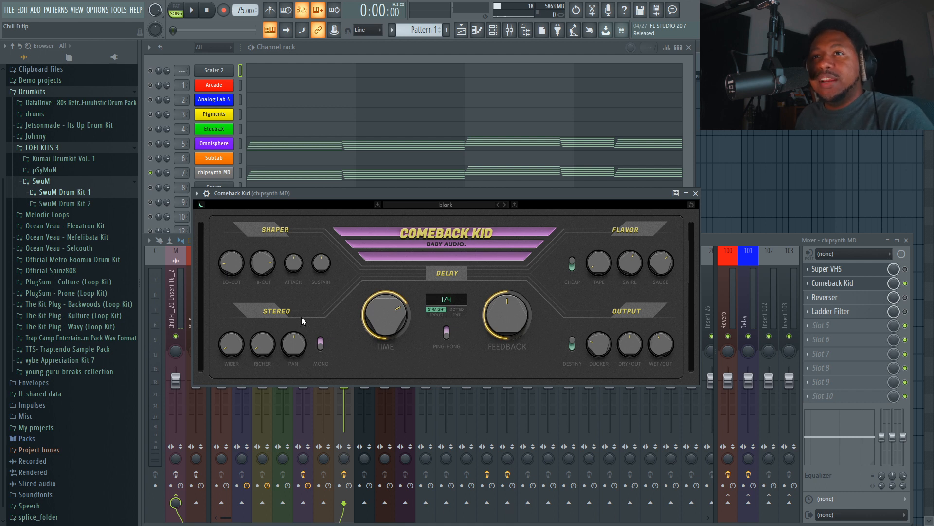
click(320, 345)
click(320, 345)
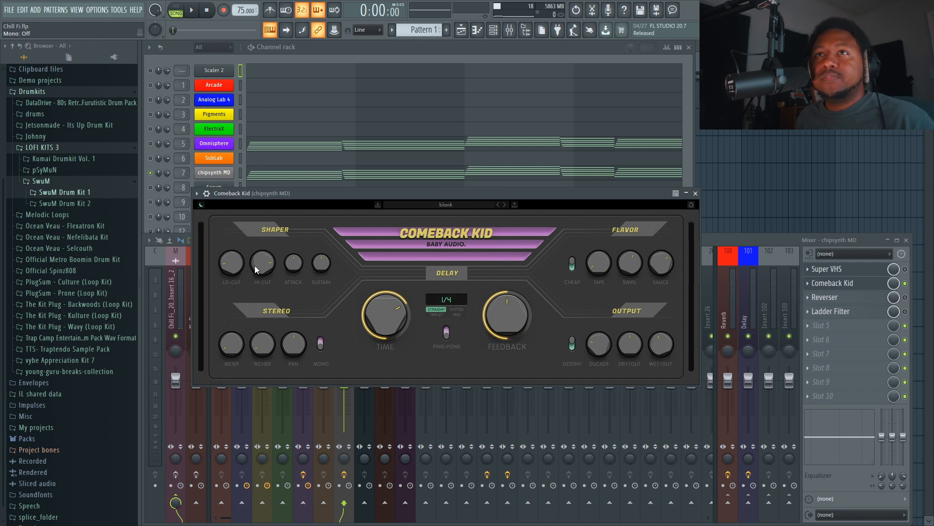
Raise Comeback Kid's Wider knob while the loop plays, and stop playback
key(space)
drag(237, 352, 236, 248)
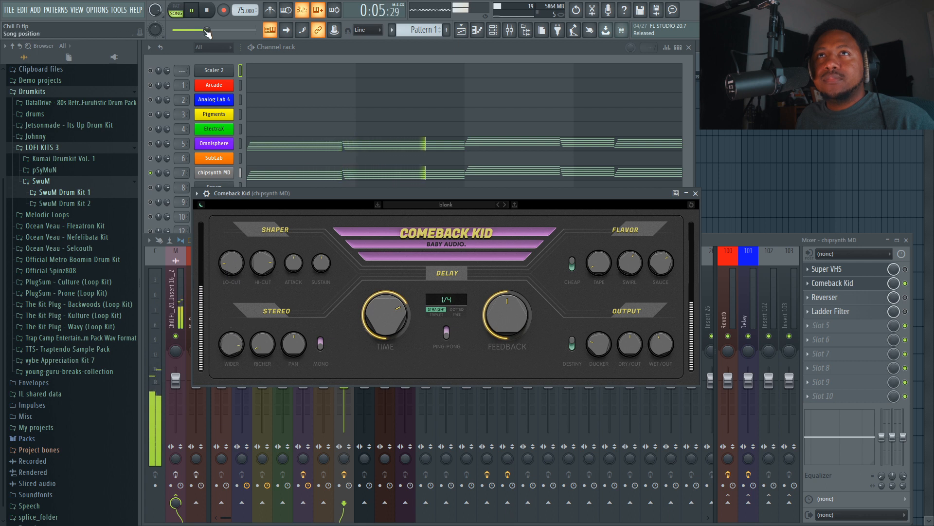
click(208, 11)
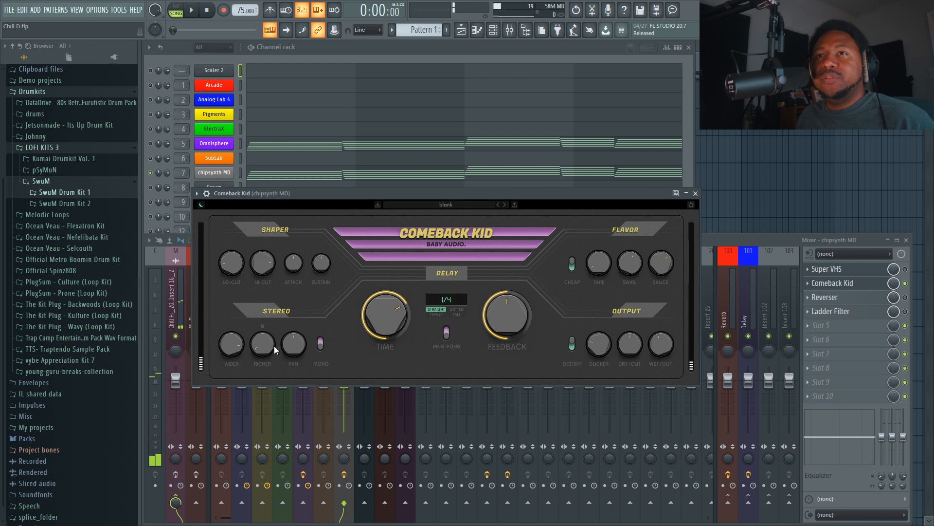
During playback raise Richer and try Pan before returning it to 0 %, and test the Mono switch once stopped
click(201, 11)
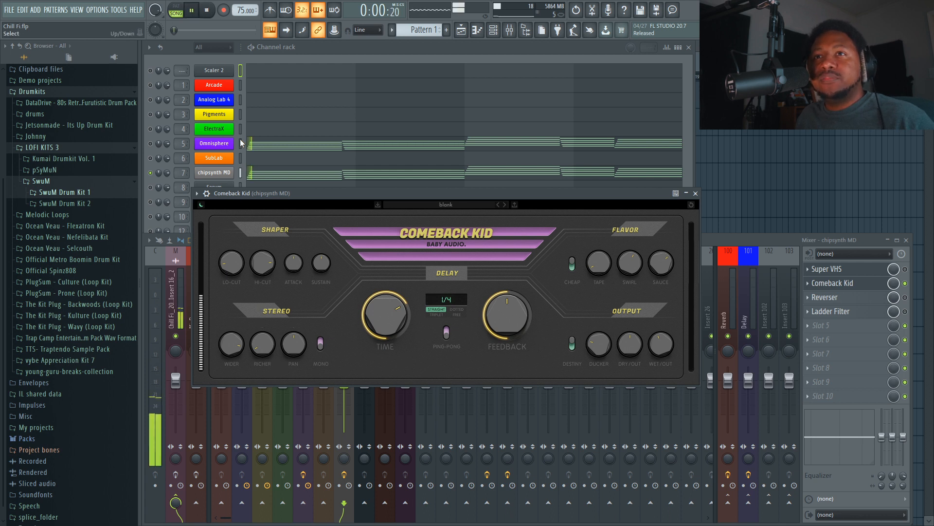
drag(263, 342, 261, 241)
mouse_move(294, 349)
mouse_down()
mouse_move(289, 265)
mouse_move(311, 415)
mouse_move(294, 284)
mouse_move(295, 337)
mouse_up()
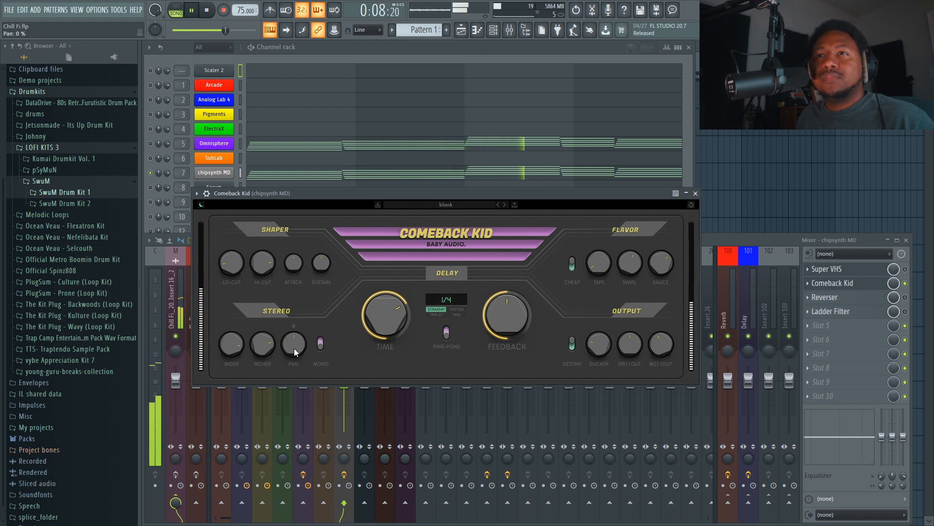
click(207, 11)
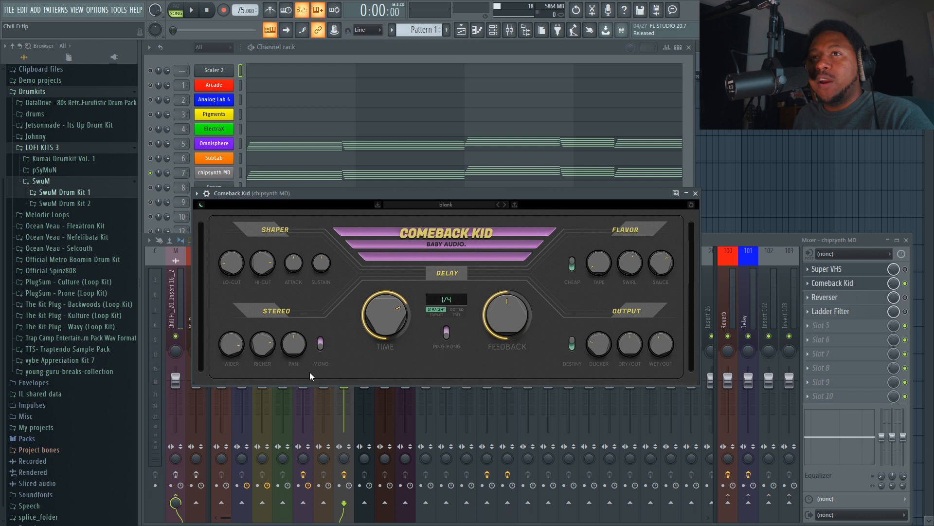
click(320, 345)
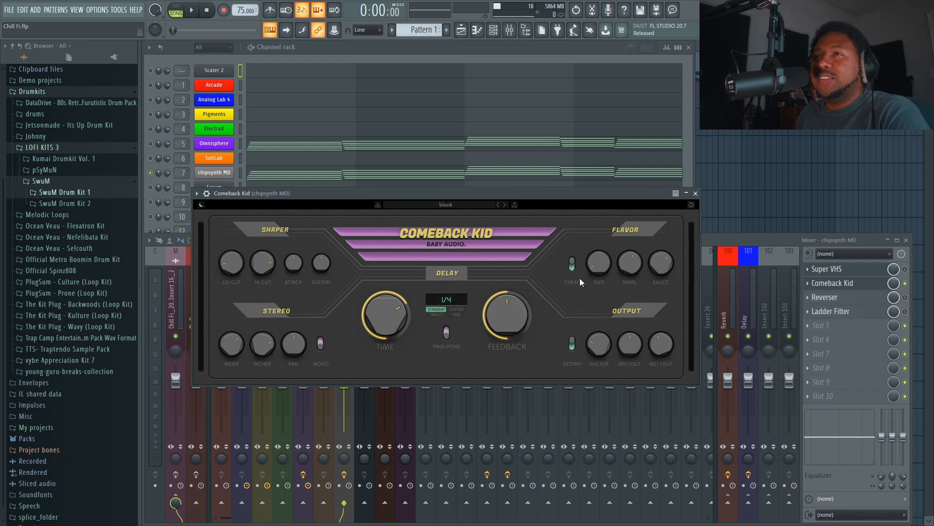
Turn off Comeback Kid's Cheap switch, set Swirl to 0 %, and turn down Sauce
click(572, 263)
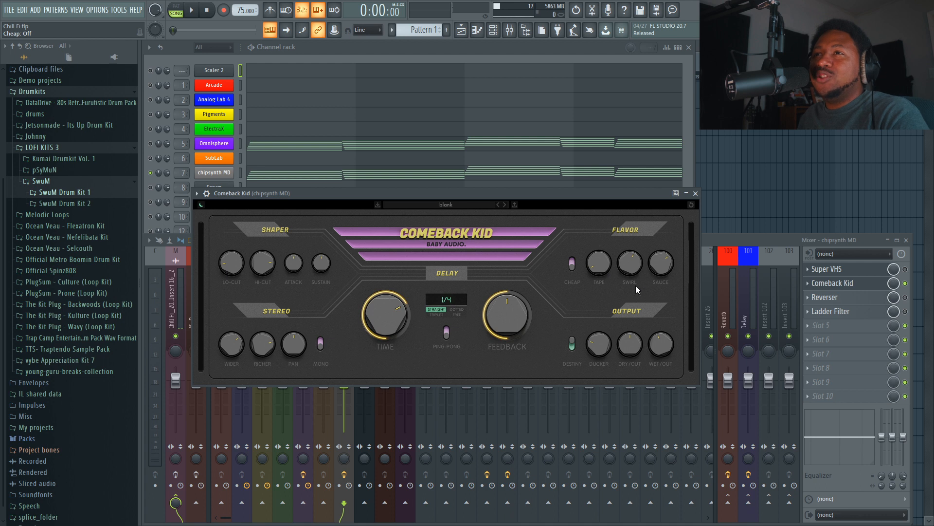
double_click(667, 264)
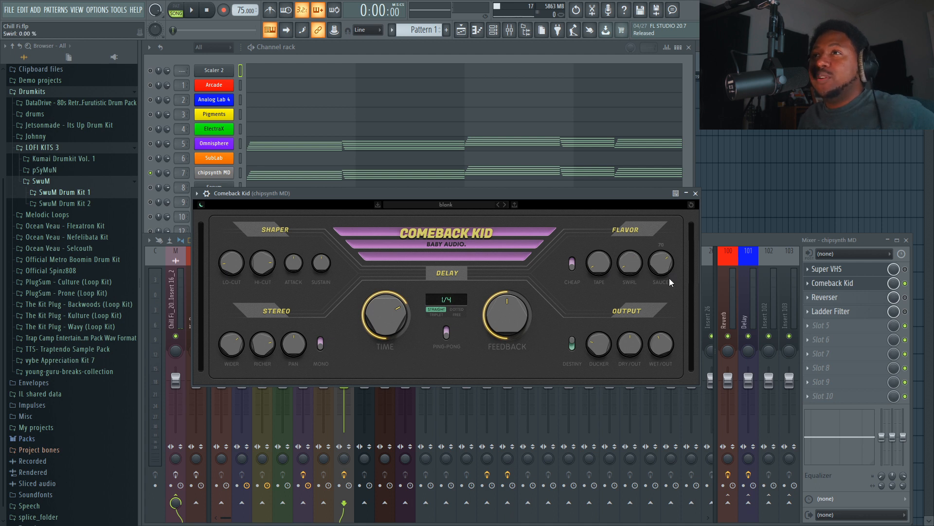
drag(628, 273, 630, 316)
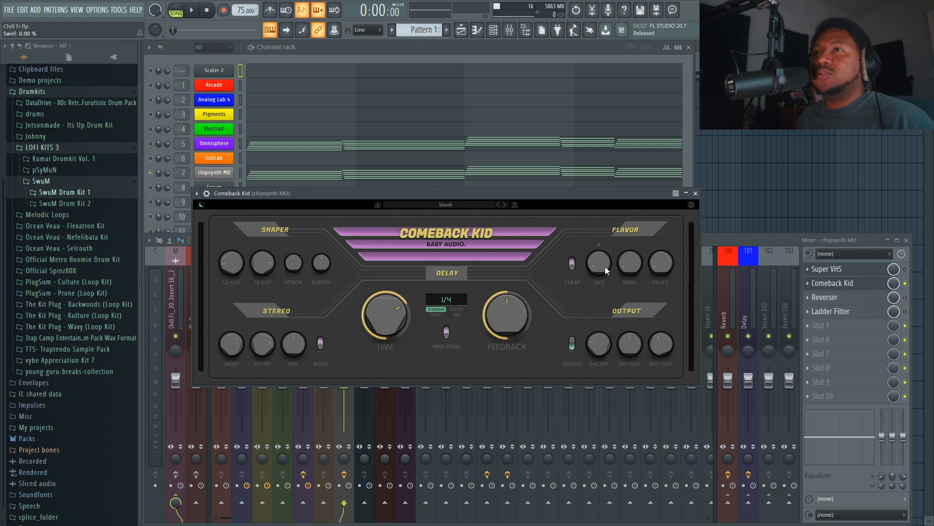
Play the loop, turn Cheap on, and try raised Tape, Swirl and Sauce amounts, setting Tape to 16.60 %
key(space)
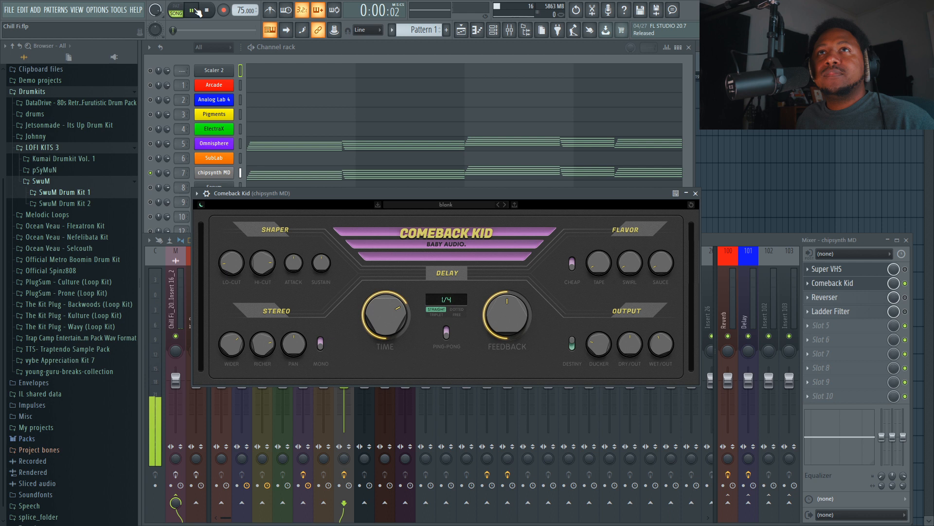
click(573, 268)
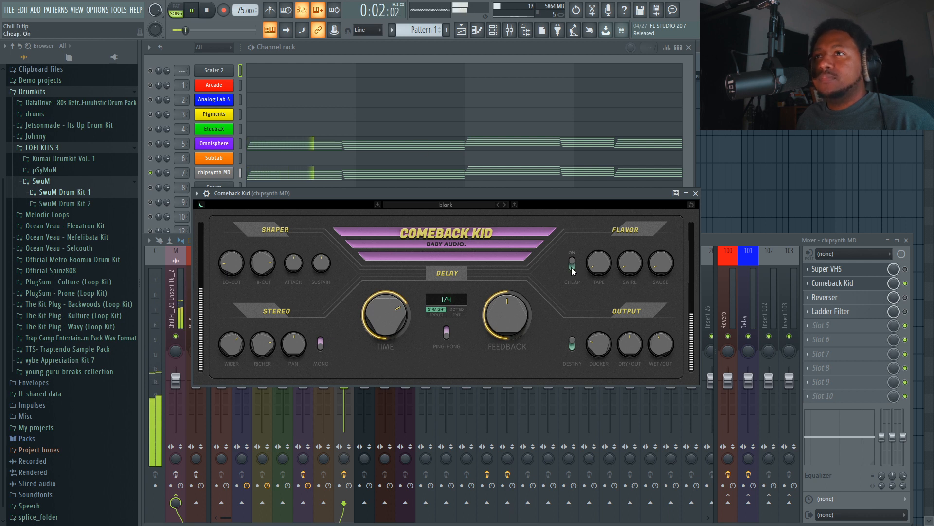
drag(602, 282, 609, 166)
drag(630, 263, 636, 152)
drag(668, 266, 669, 147)
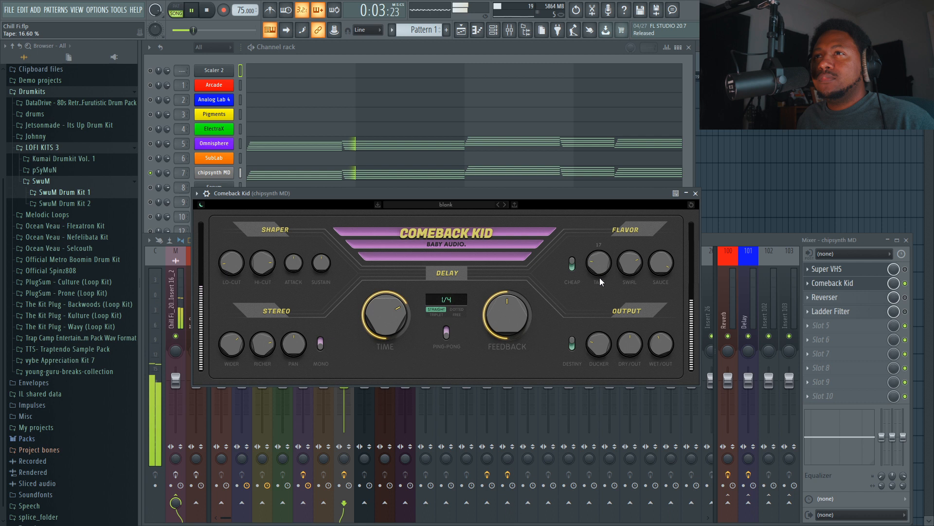
During playback, compare the sound with Cheap off and on, then set Tape to 22.80 % and Feedback to 34 %
click(573, 263)
click(573, 263)
drag(602, 268, 600, 263)
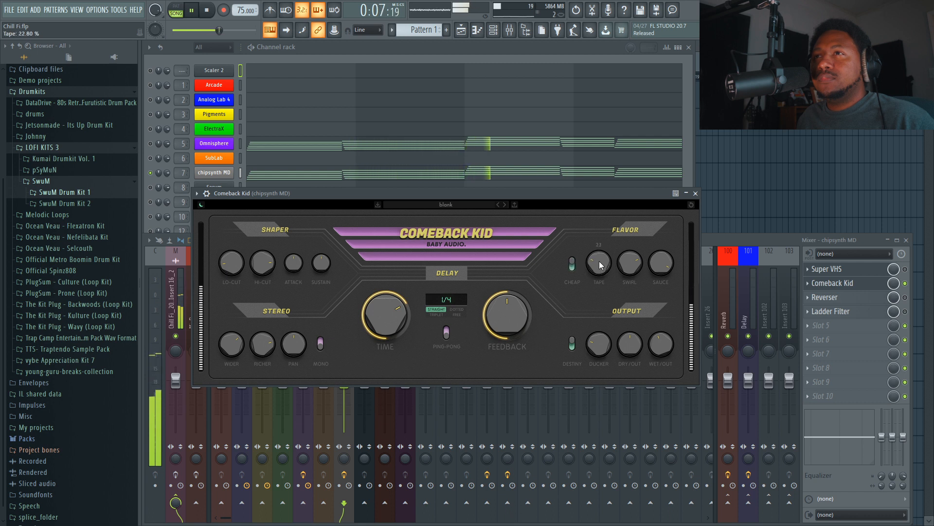
drag(504, 323, 511, 340)
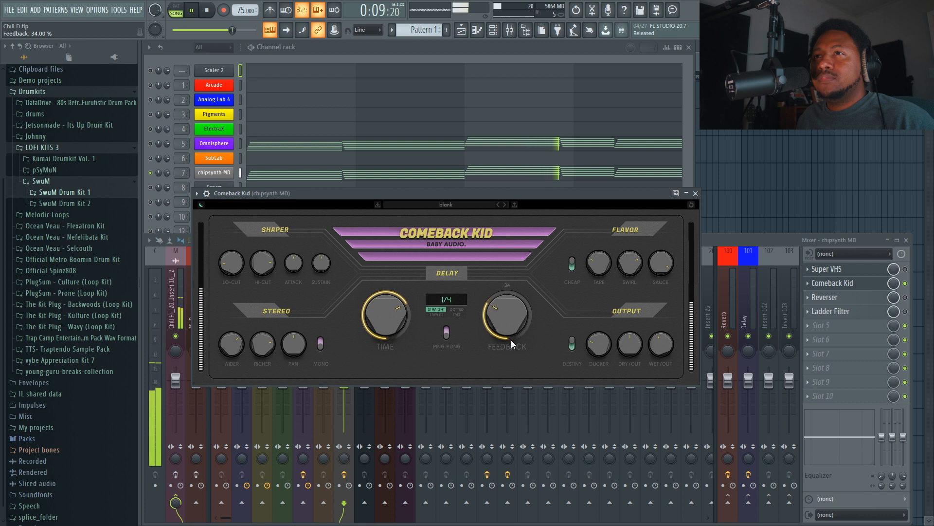
Adjust Comeback Kid's Tape, Swirl and Sauce while the loop plays, trying Swirl at 53.60 %, and stop playback
click(653, 271)
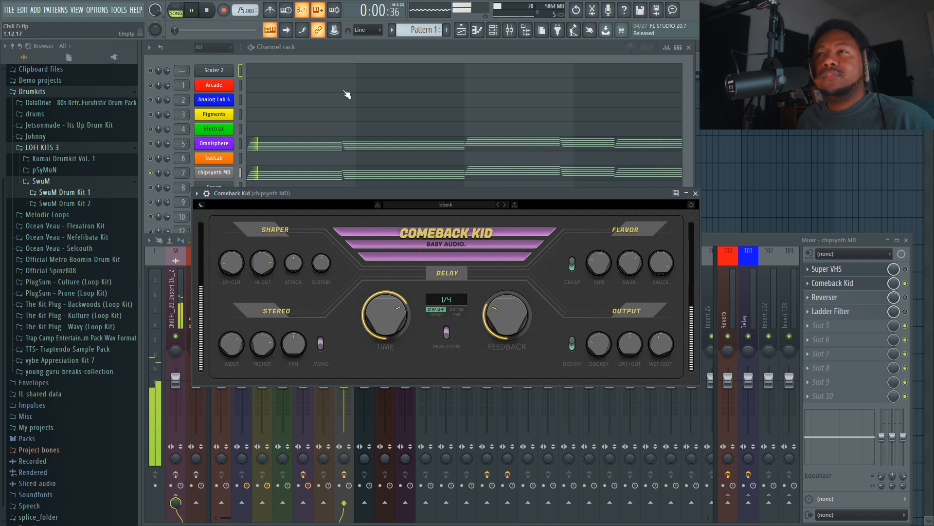
drag(601, 269, 652, 315)
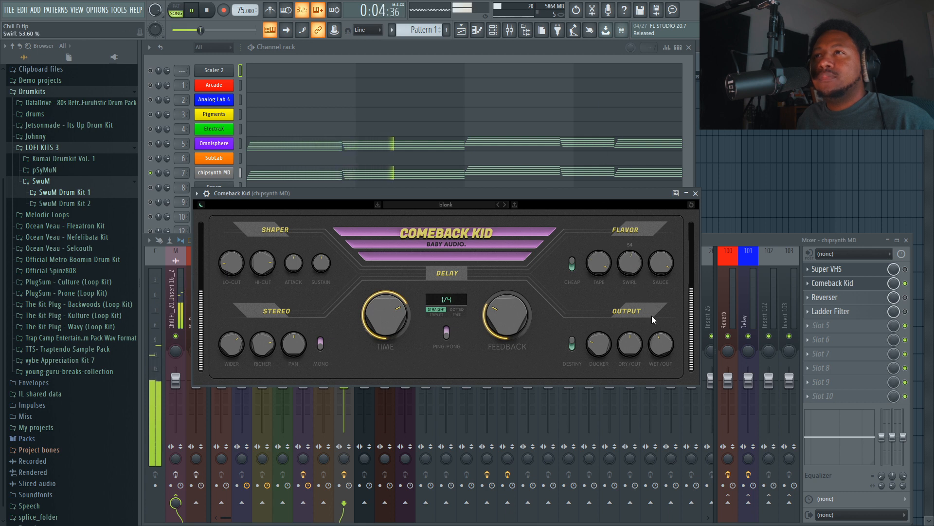
drag(665, 270, 668, 286)
drag(599, 265, 615, 335)
click(206, 11)
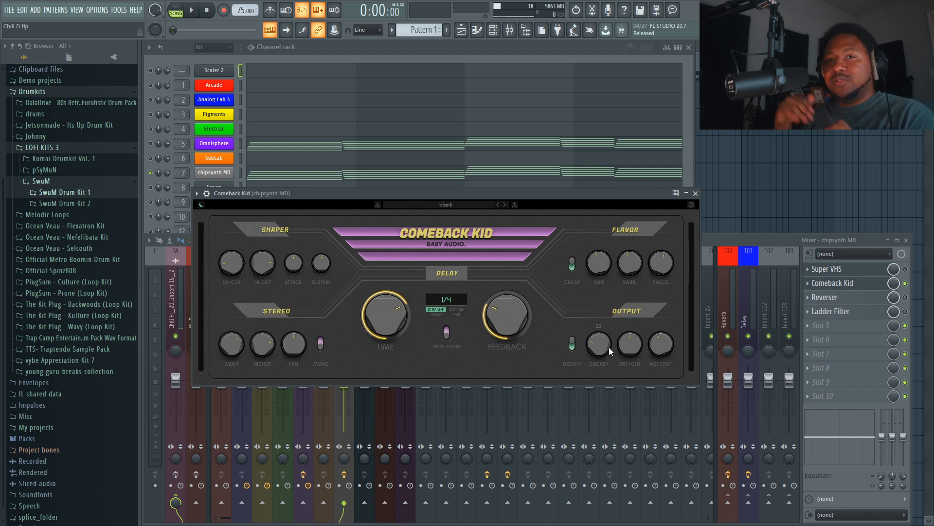
Play the loop with Comeback Kid's Ducker raised to 66 %, stop playback, and turn Ducker back down
click(191, 10)
drag(599, 344, 597, 293)
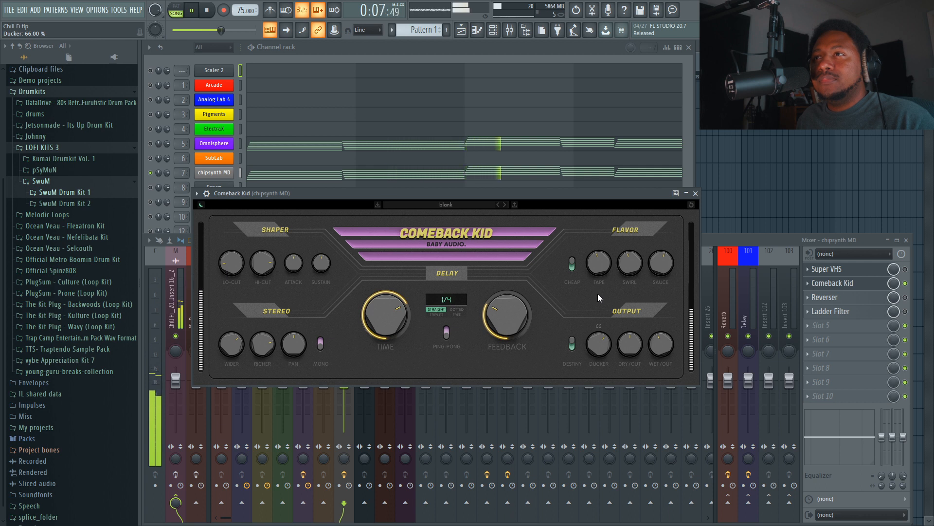
click(212, 14)
drag(599, 344, 618, 402)
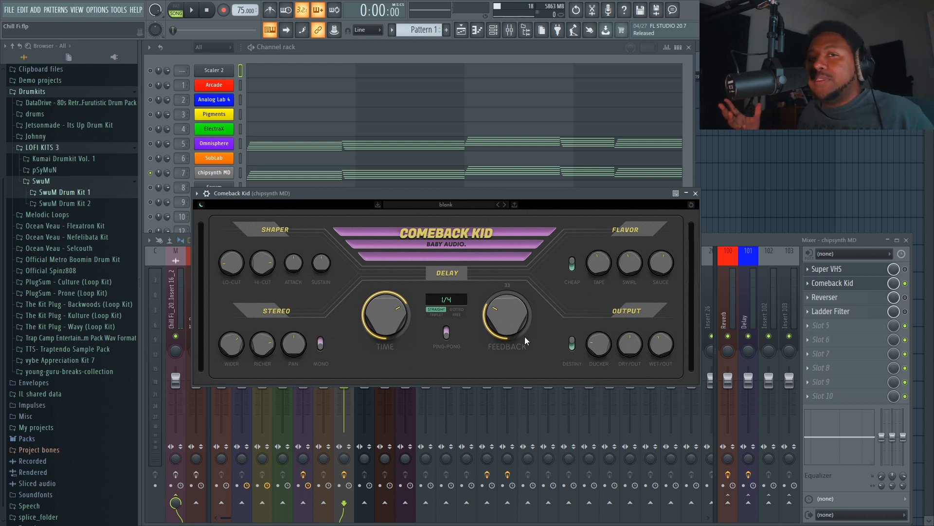
View Comeback Kid's factory preset files and close the list without loading one
click(467, 207)
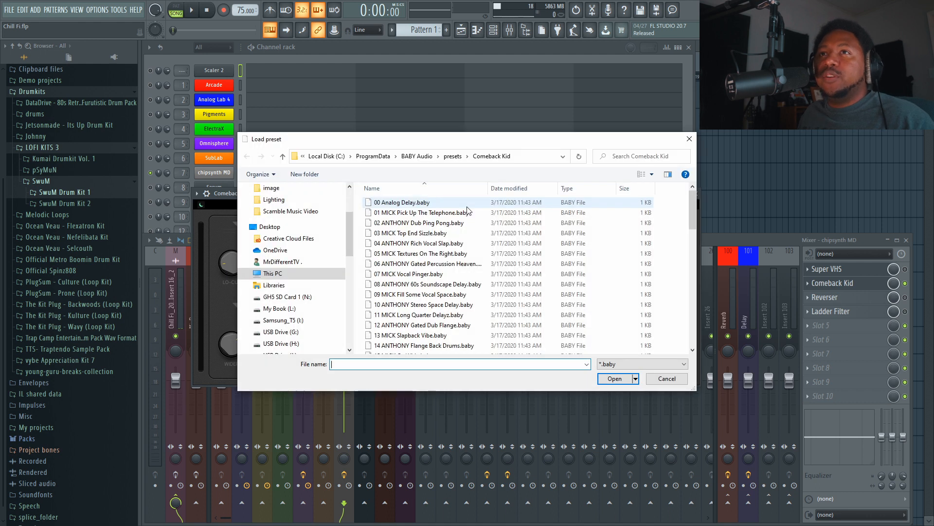
click(689, 138)
Open and enable Super VHS on the chipsynth MD mixer track, and arrange its window directly above Comeback Kid's
click(833, 269)
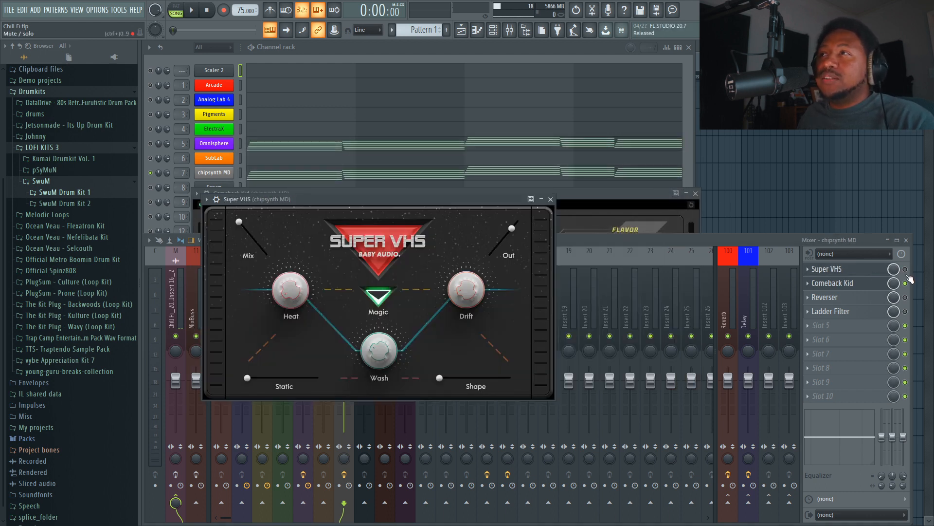
click(873, 270)
click(856, 270)
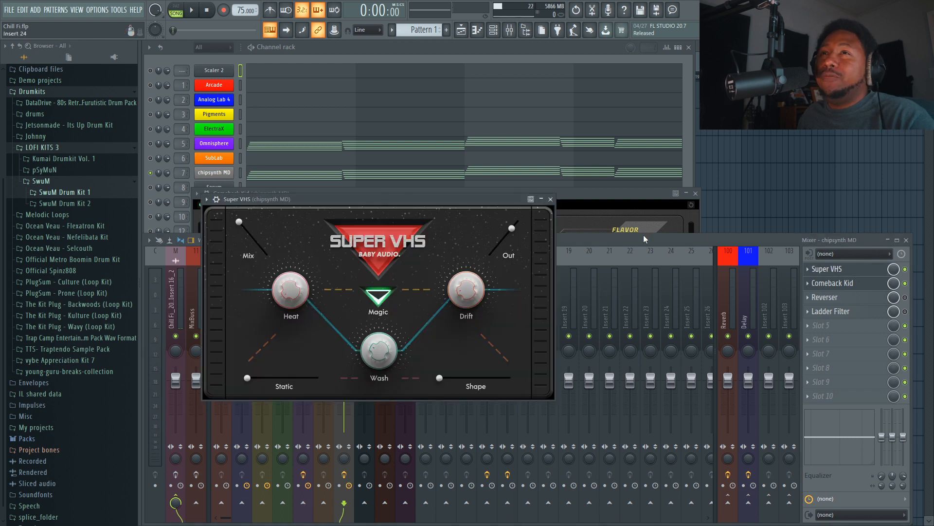
drag(423, 195, 366, 212)
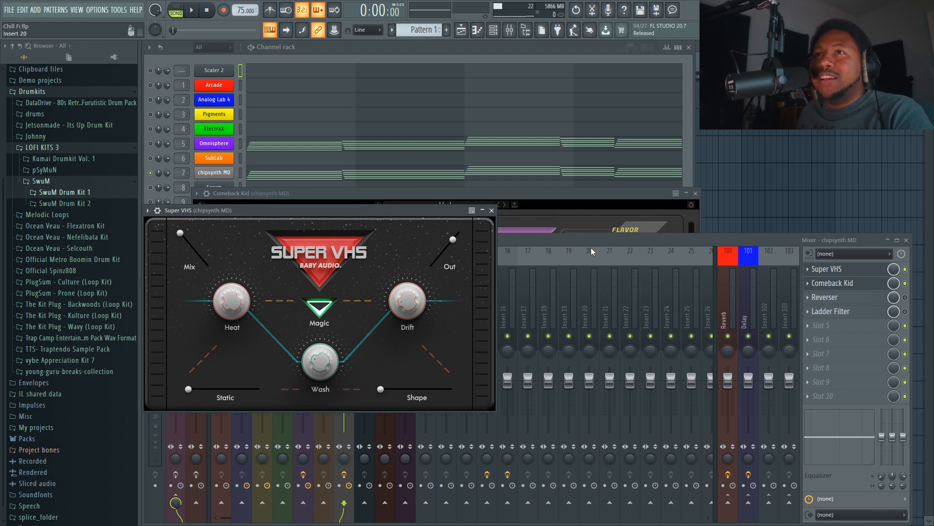
click(575, 206)
drag(570, 198, 522, 337)
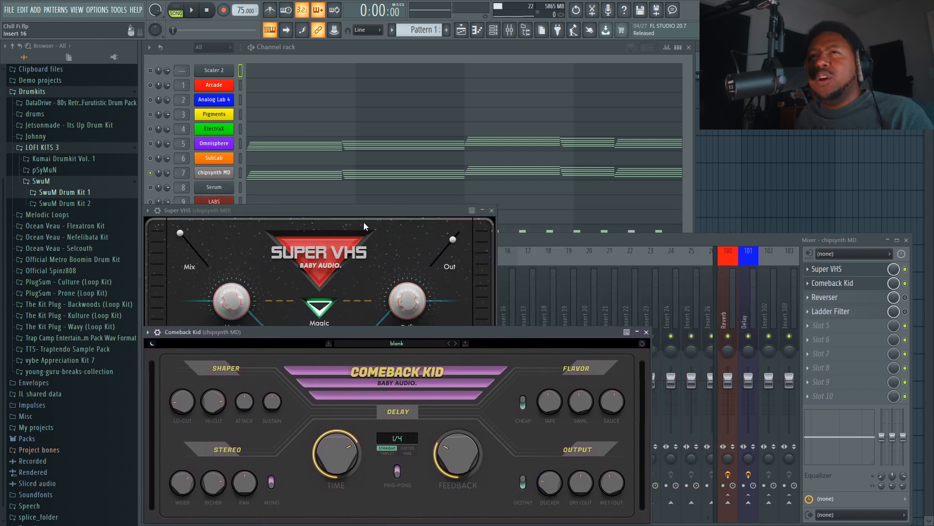
drag(360, 211, 363, 124)
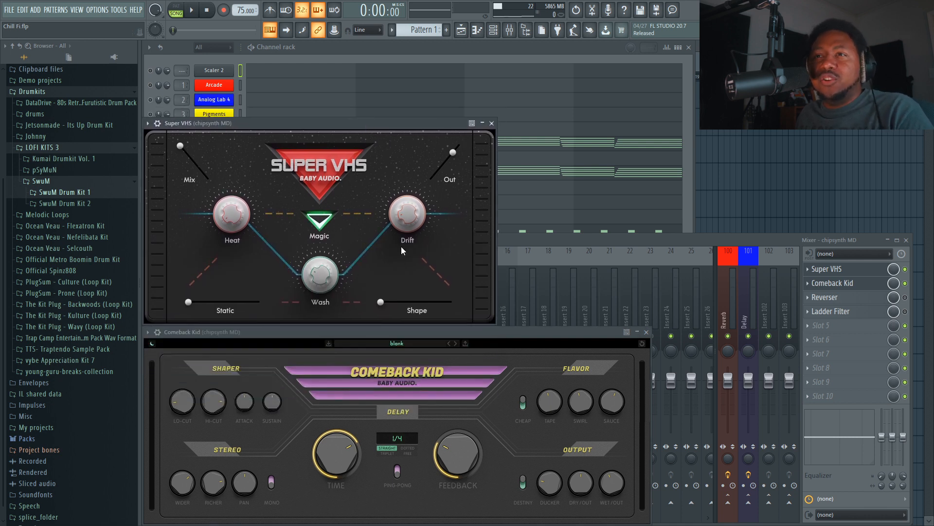
Switch to Chrome and view Plugin Boutique's Baby Audio page with its plugins, bundles and prices
key(super)
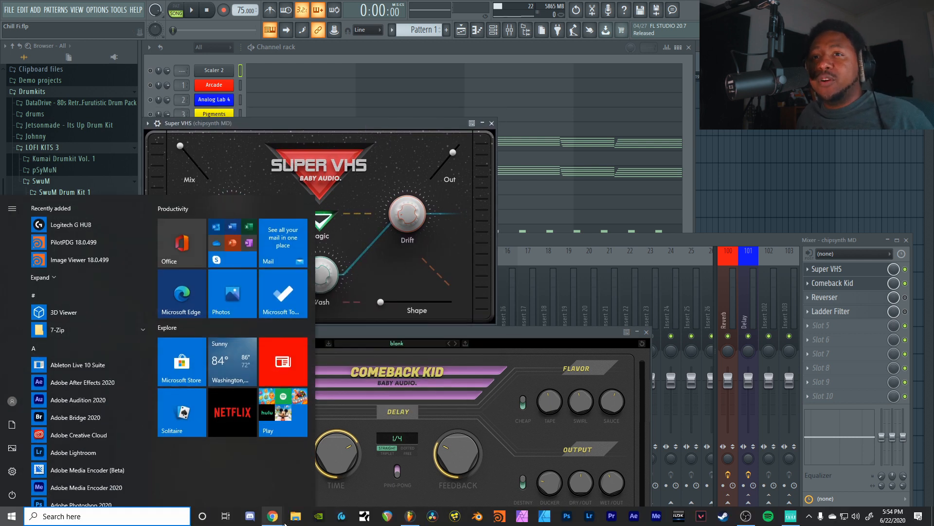
mouse_move(274, 516)
click(302, 474)
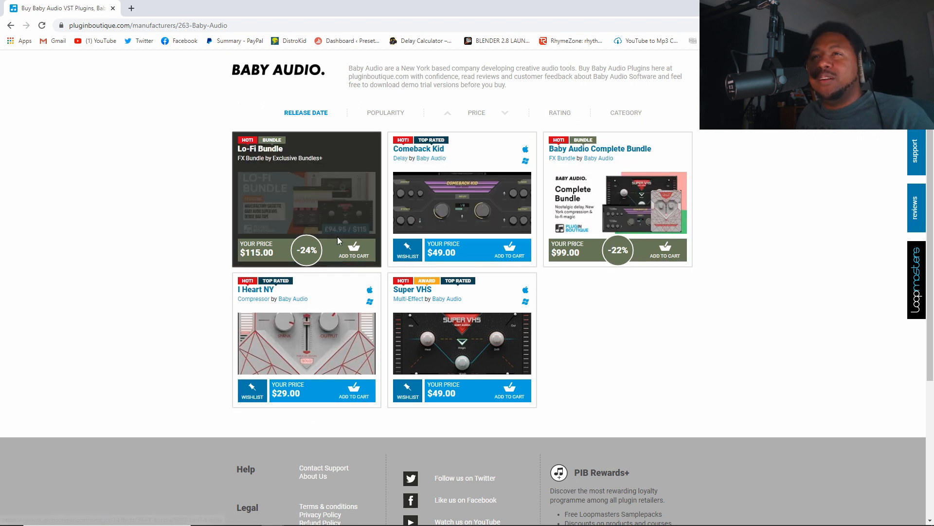
scroll(758, 386, up, 2)
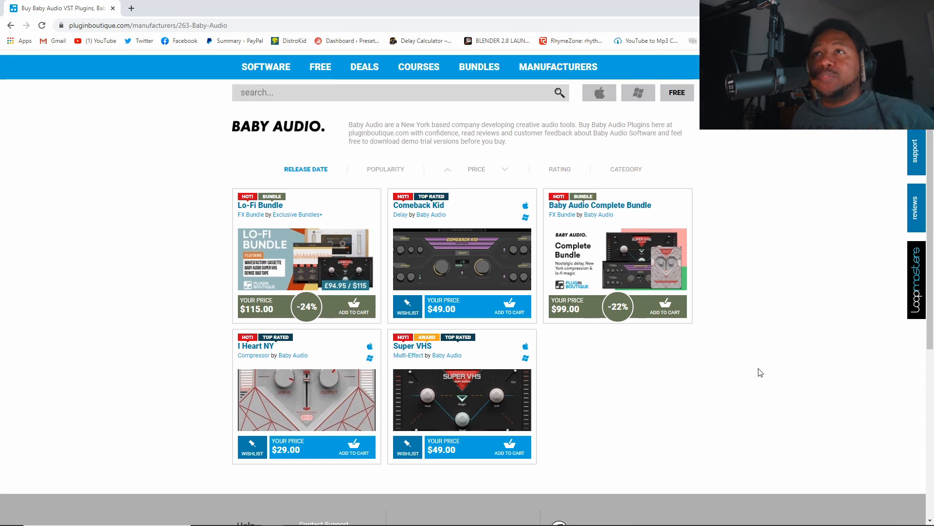